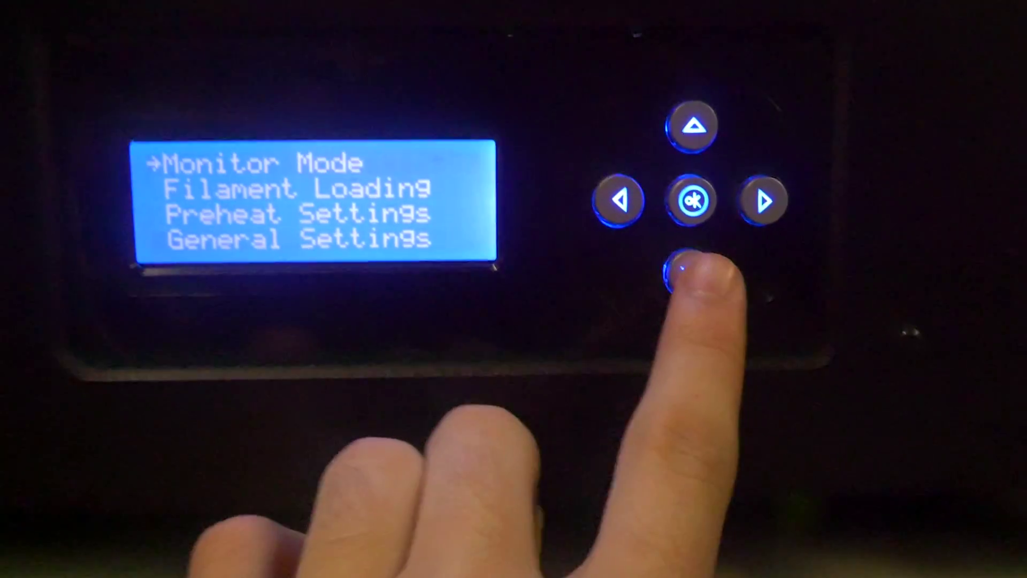
- Move the LCD menu selection down from Monitor Mode to Preheat Settings
{"action": "key", "text": "Down"}
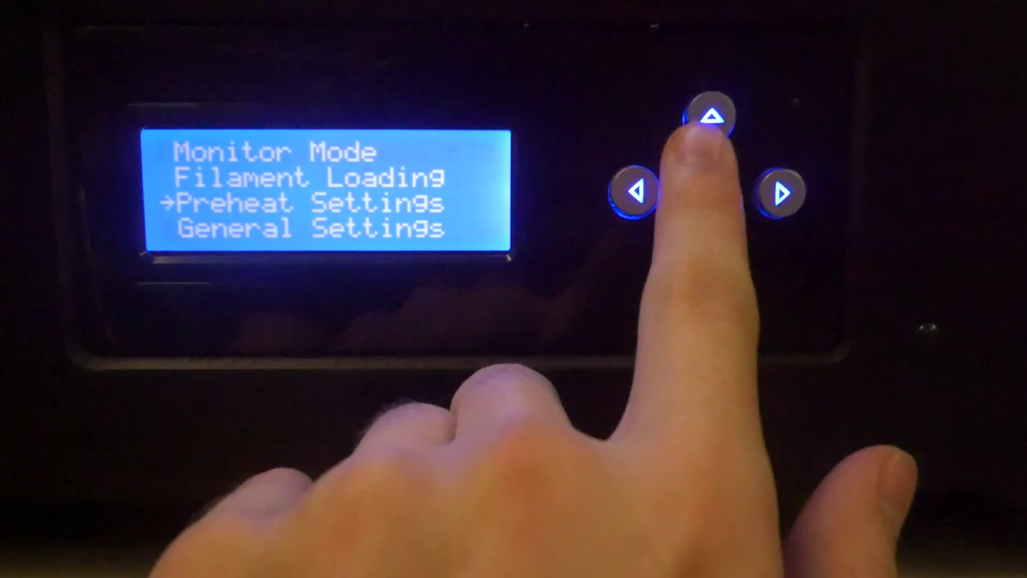
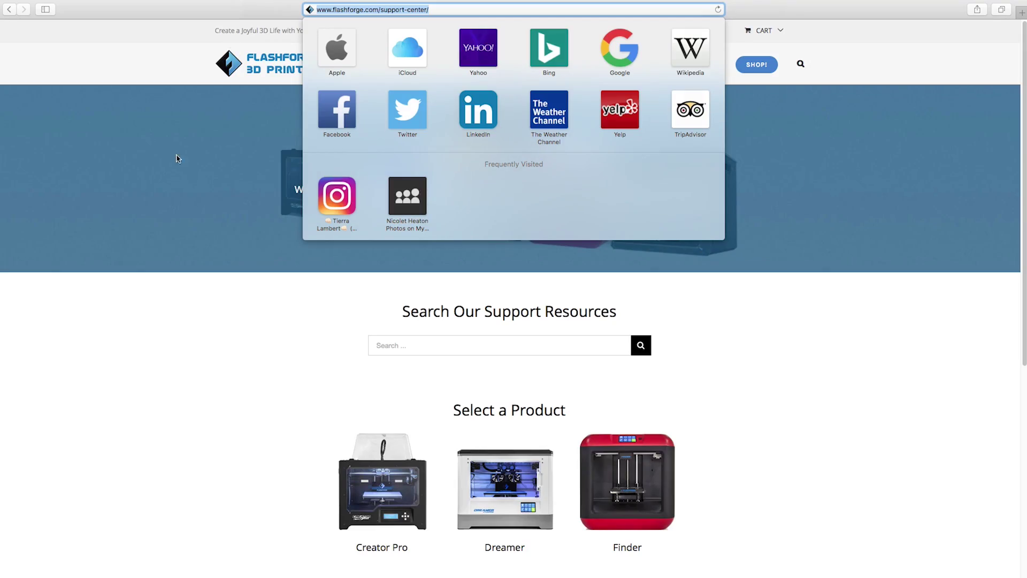
- Open the Creator Pro support page on the FlashForge website
{"action": "left_click", "coordinate": [212, 316]}
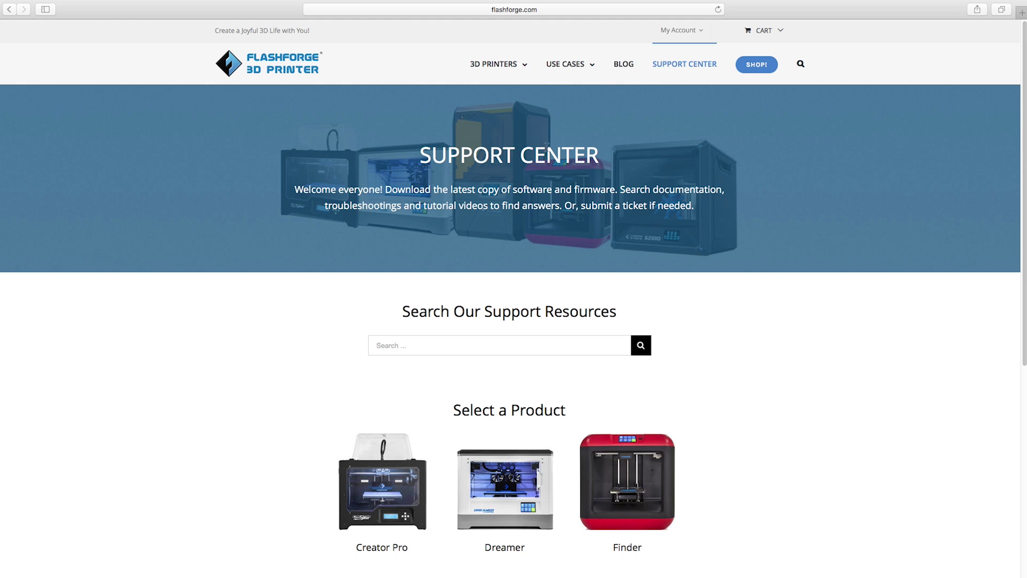
{"action": "left_click", "coordinate": [584, 15]}
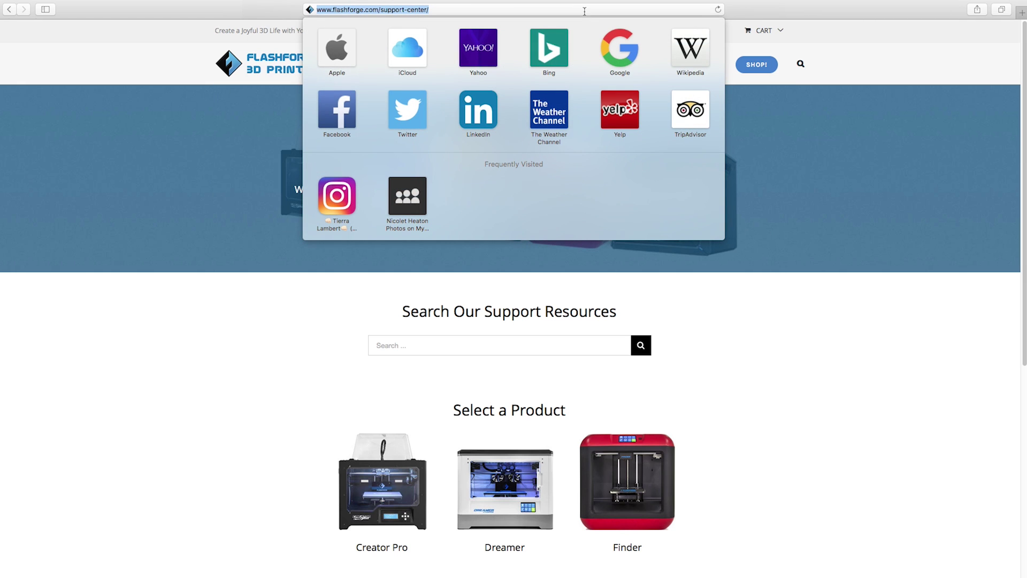
{"action": "left_click", "coordinate": [832, 325]}
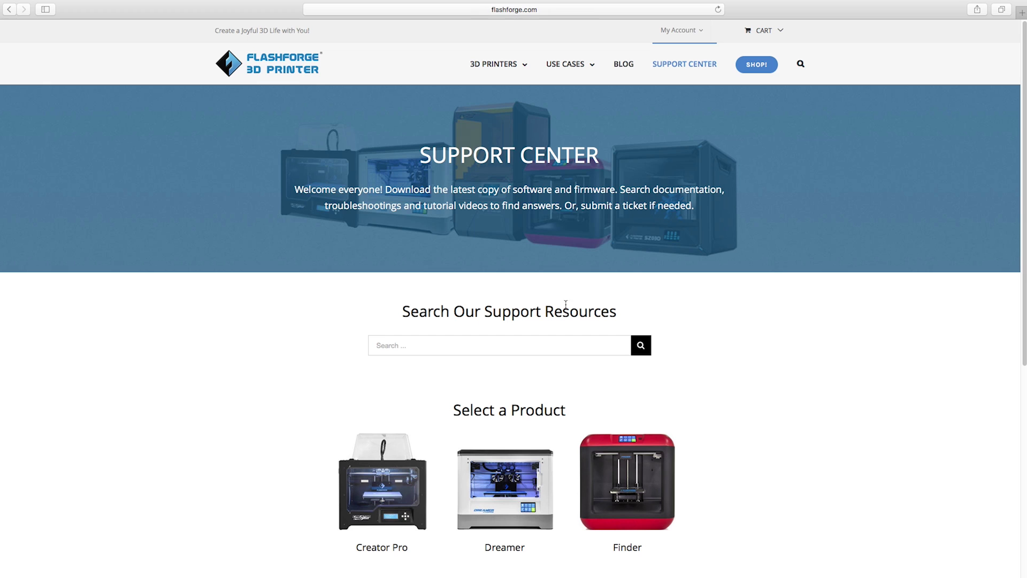
{"action": "scroll", "coordinate": [553, 297], "scroll_direction": "down", "scroll_amount": 5}
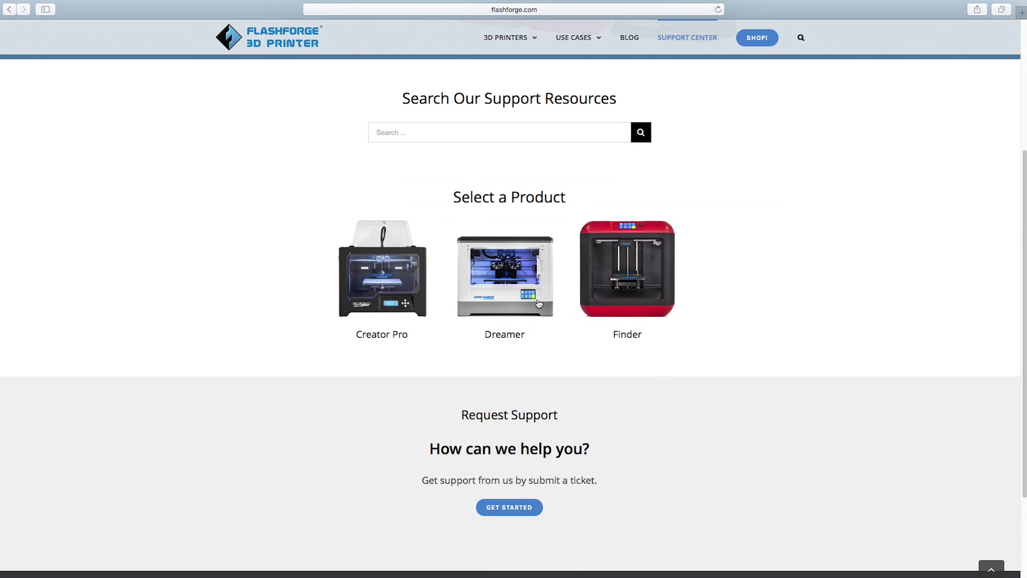
{"action": "left_click", "coordinate": [364, 284]}
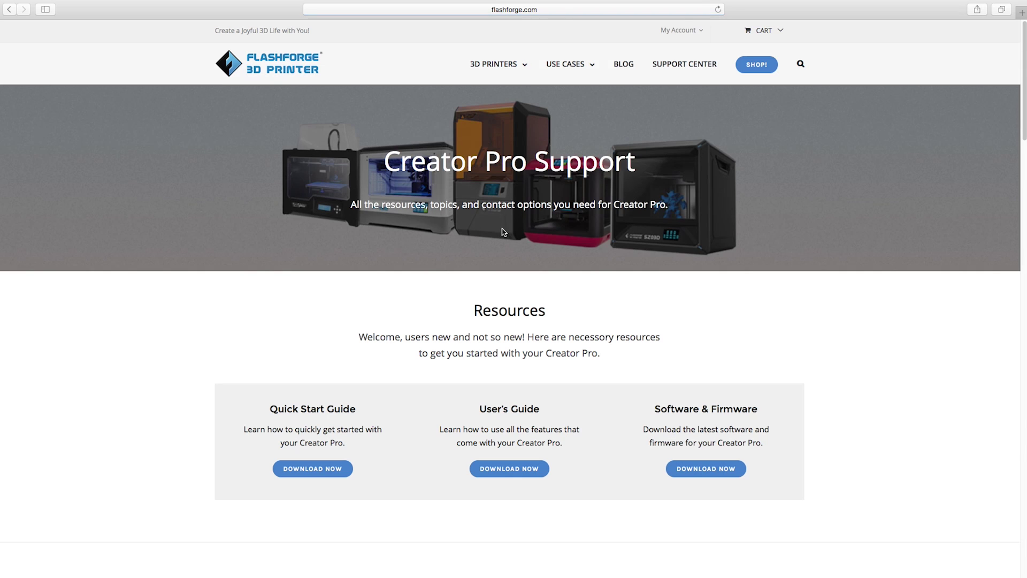
- Download FlashPrint 3.10.0 for Mac OS from Software & Firmware, then exit full screen
{"action": "scroll", "coordinate": [509, 231], "scroll_direction": "down", "scroll_amount": 3}
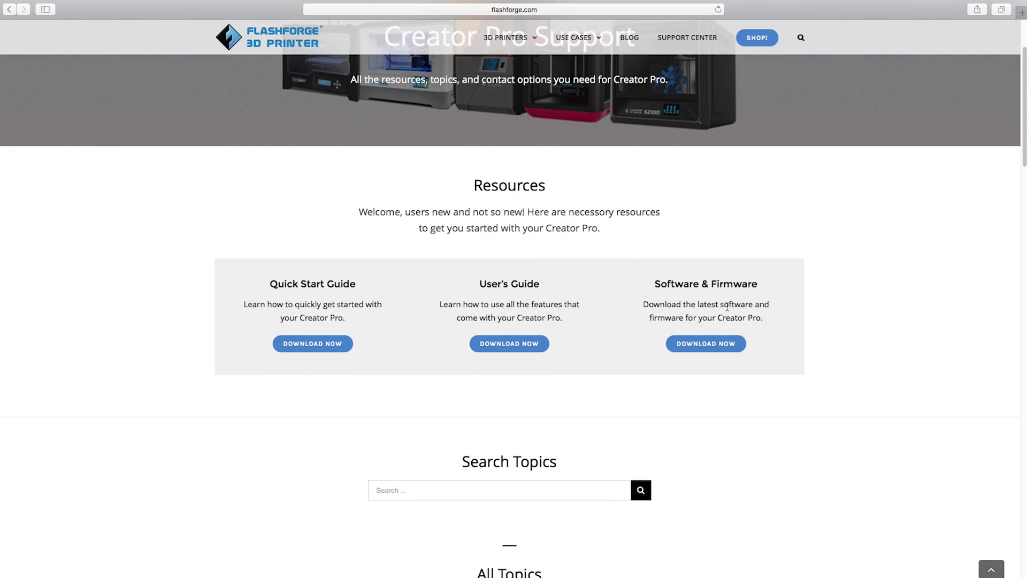
{"action": "left_click", "coordinate": [702, 343]}
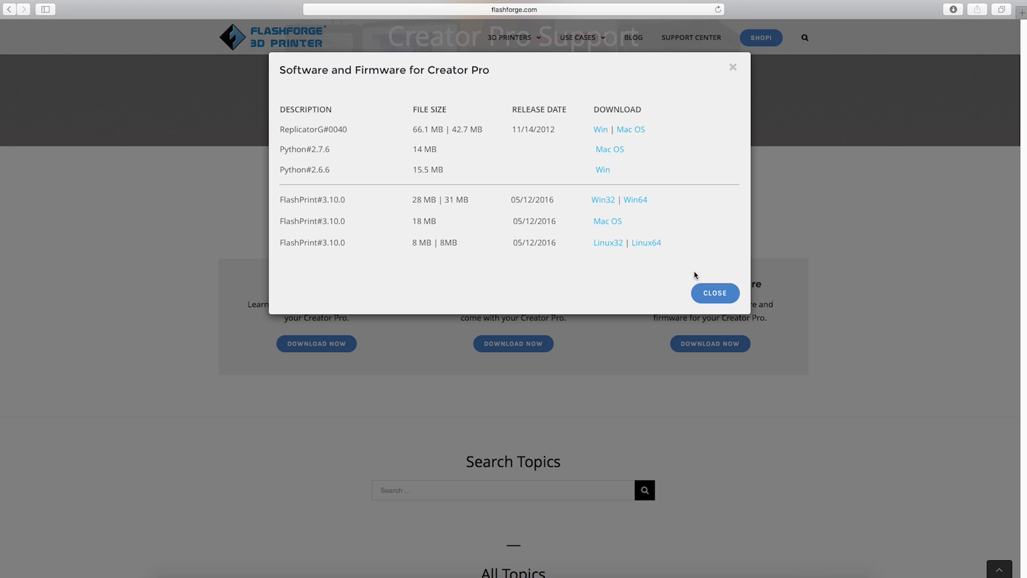
{"action": "left_click", "coordinate": [711, 293]}
{"action": "mouse_move", "coordinate": [293, 2]}
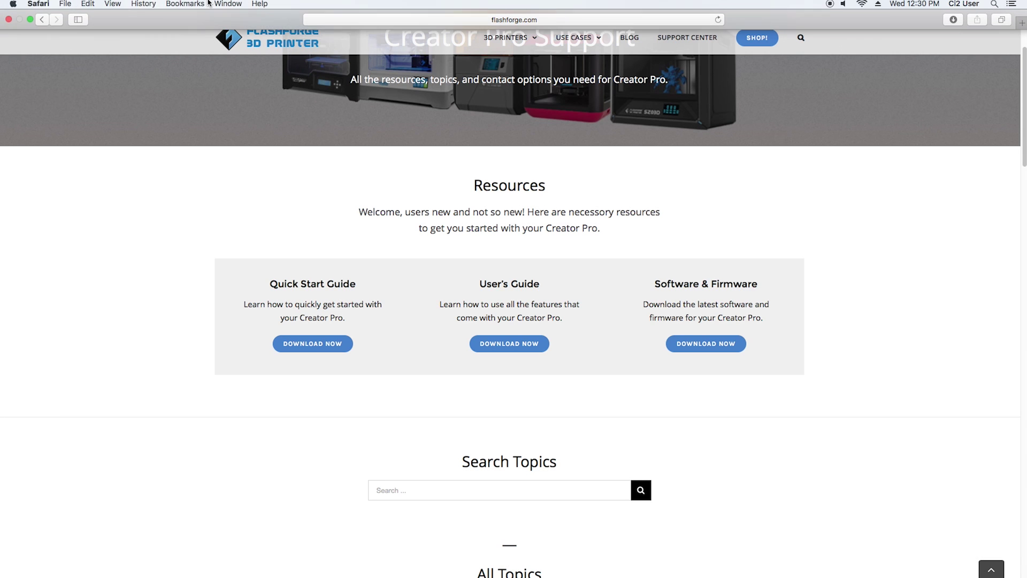
{"action": "left_click", "coordinate": [29, 21]}
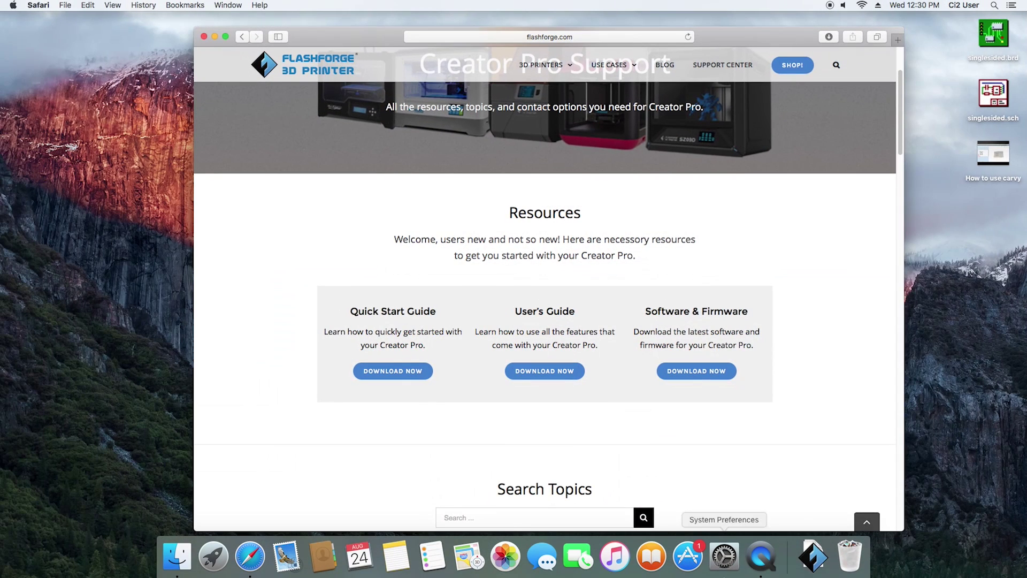
- Install FlashPrint from the downloaded FlashPrint.pkg, accepting the licence and authorising with the admin password
{"action": "left_click", "coordinate": [810, 569]}
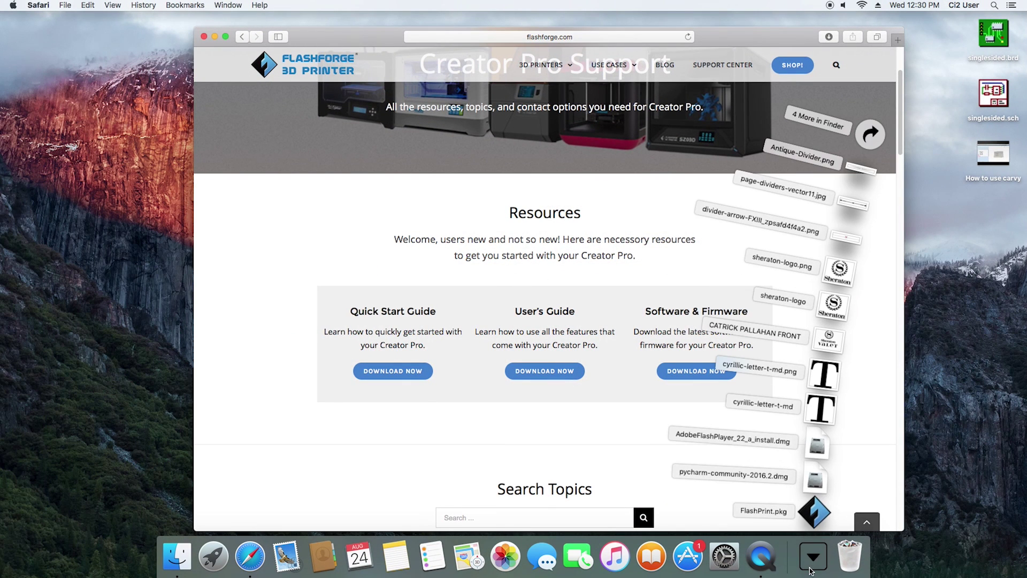
{"action": "left_click", "coordinate": [815, 519]}
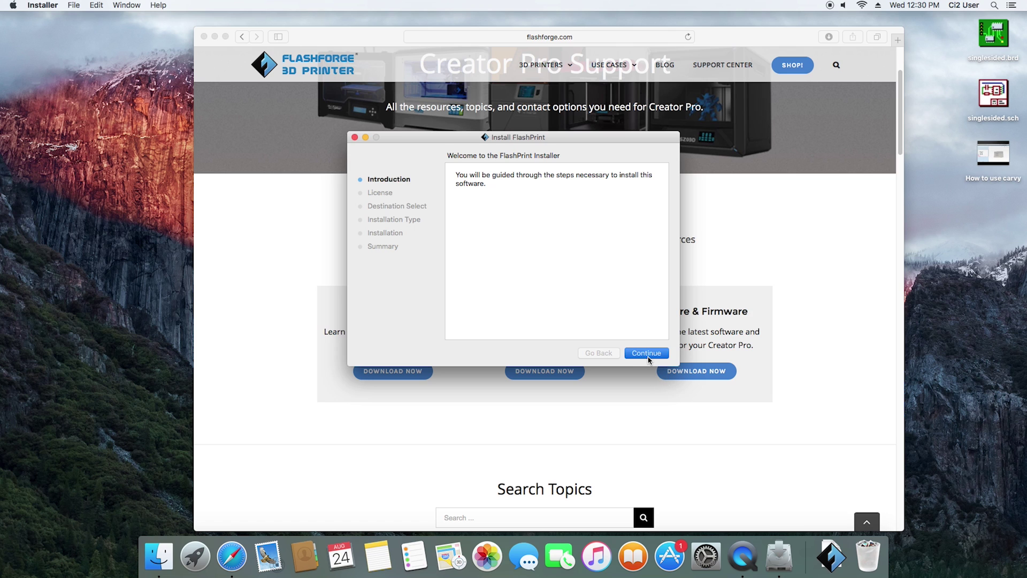
{"action": "left_click", "coordinate": [648, 355]}
{"action": "left_click", "coordinate": [648, 354]}
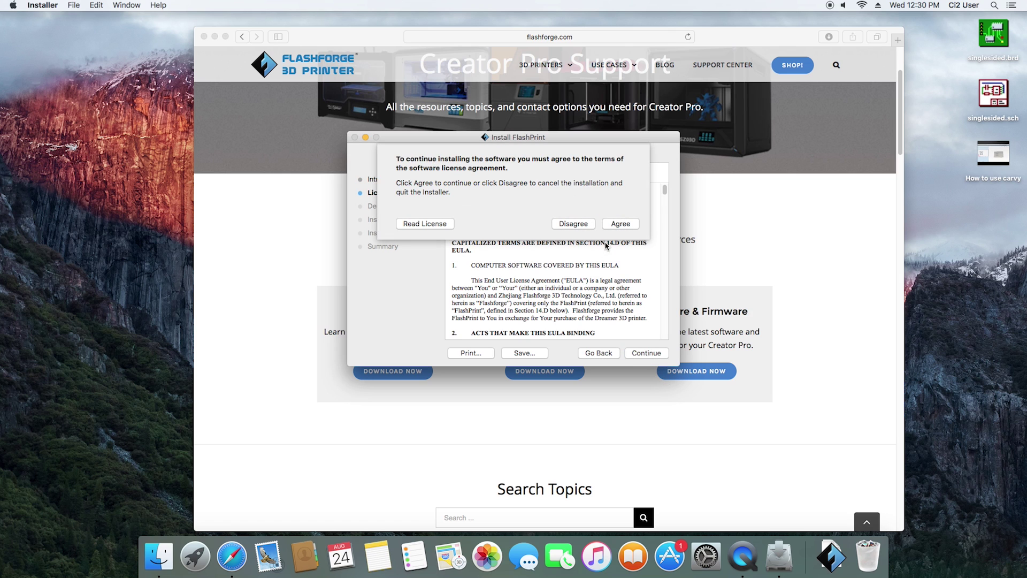
{"action": "left_click", "coordinate": [620, 223]}
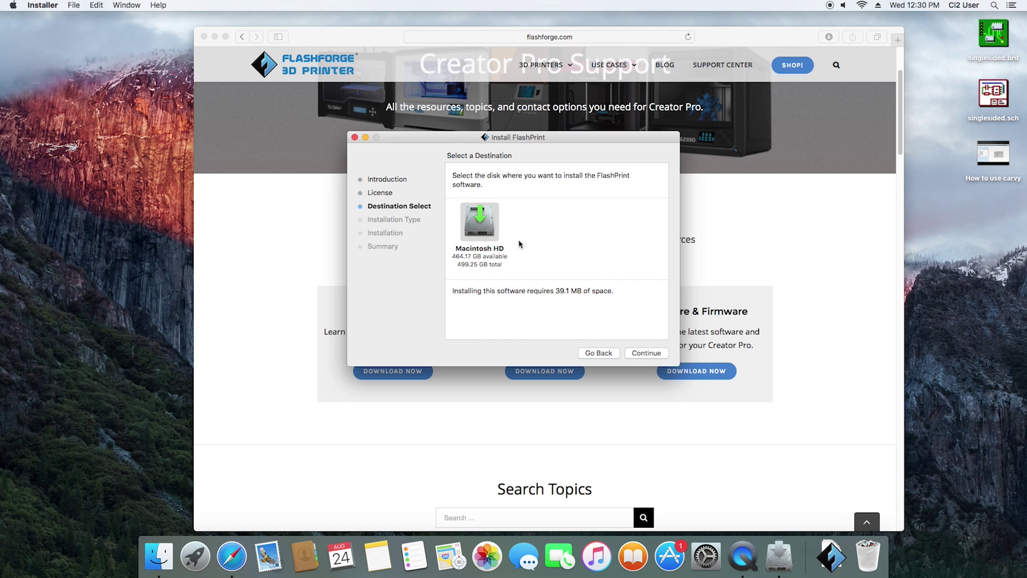
{"action": "left_click", "coordinate": [646, 353]}
{"action": "left_click", "coordinate": [646, 353]}
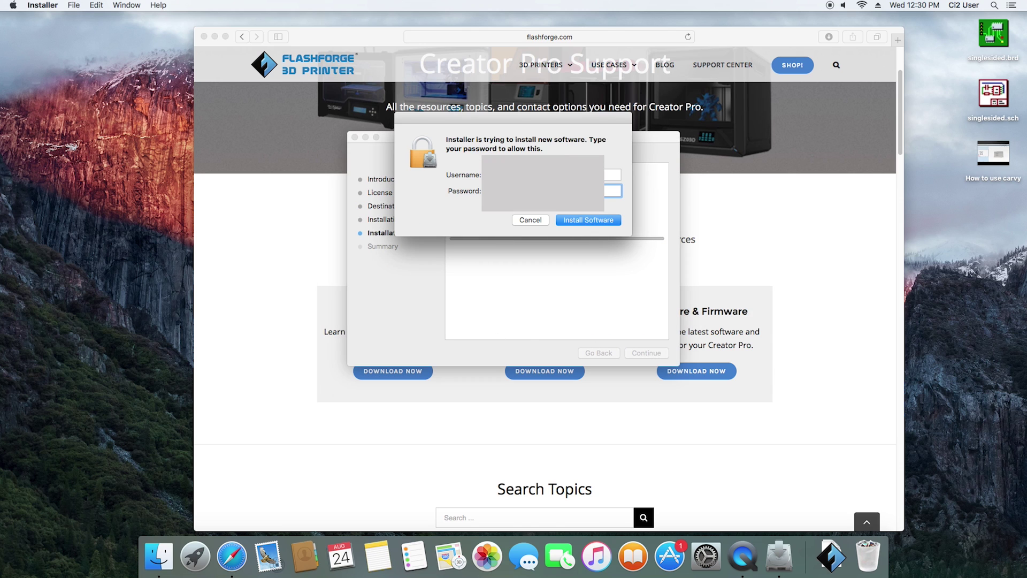
{"action": "key", "text": "Return"}
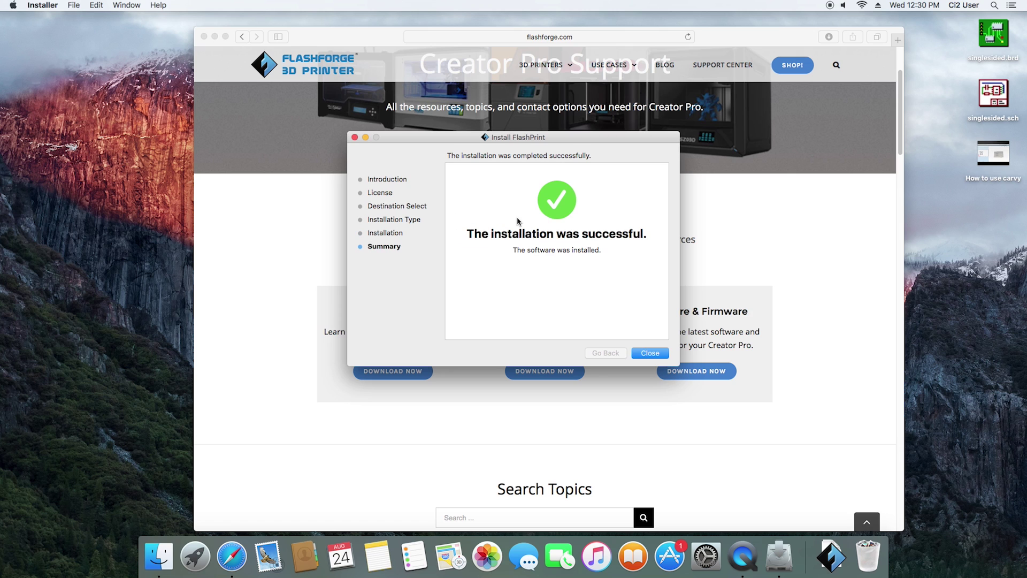
{"action": "left_click", "coordinate": [650, 354]}
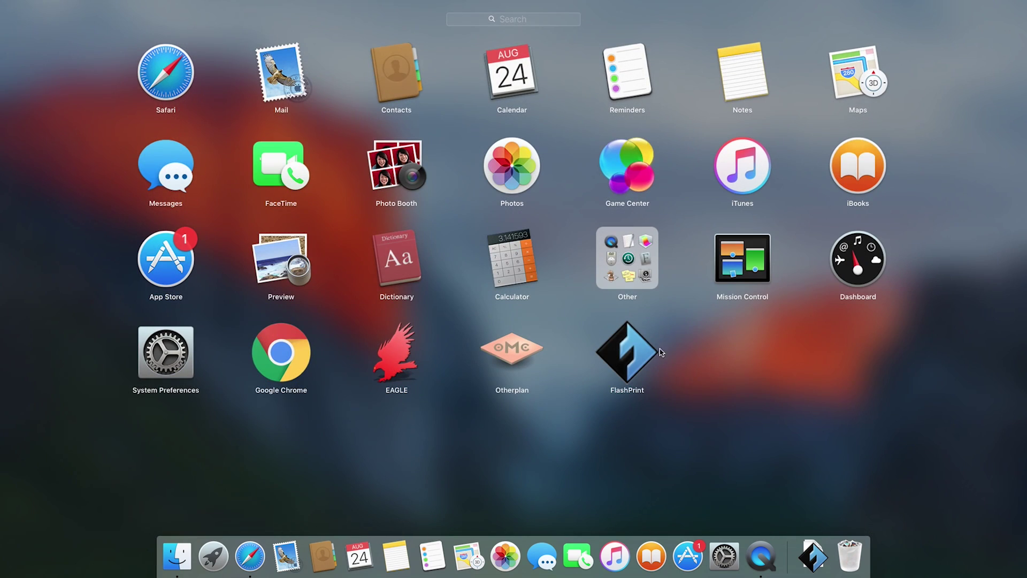
- Launch FlashPrint from Launchpad and dismiss the firmware alert
{"action": "left_click", "coordinate": [659, 350]}
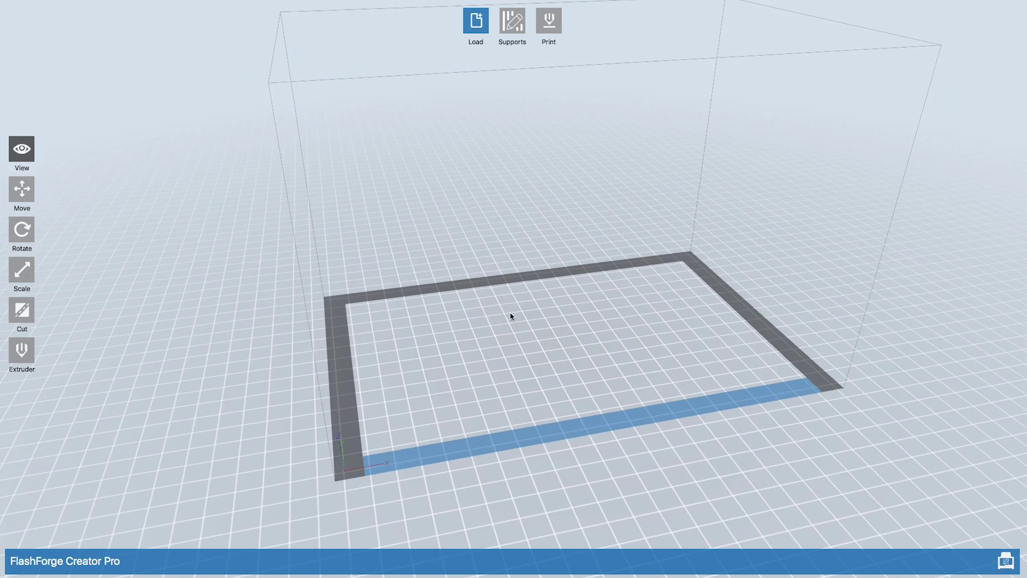
{"action": "left_click", "coordinate": [569, 297]}
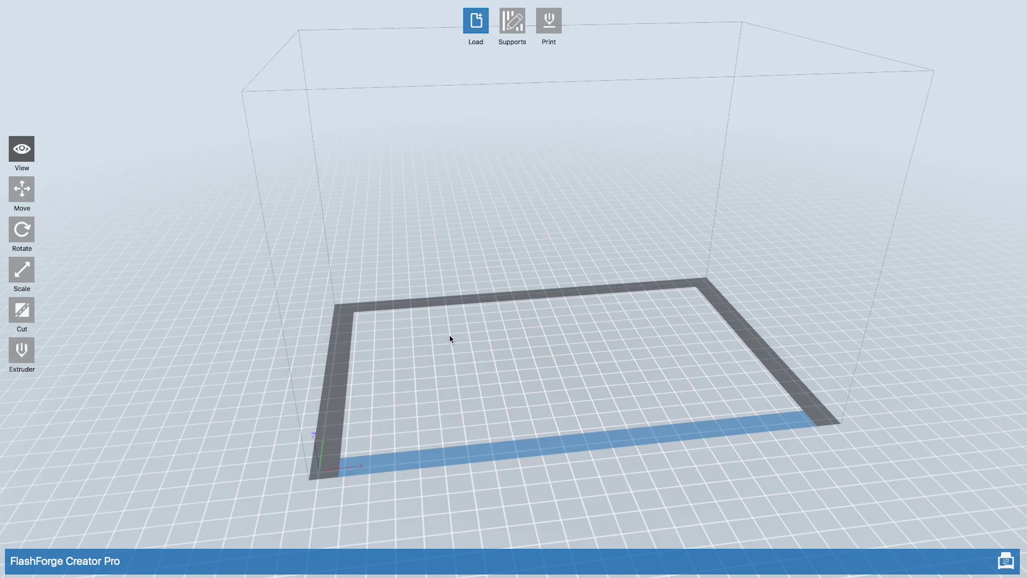
- Load sd_card_holder_fish-1.stl onto the build plate and orbit around it
{"action": "left_click", "coordinate": [477, 36]}
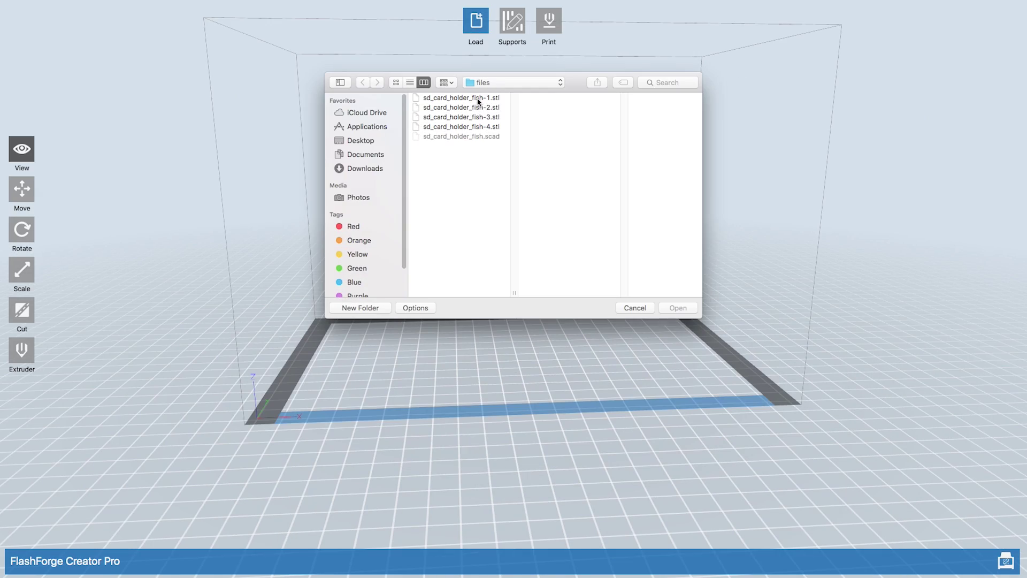
{"action": "double_click", "coordinate": [476, 98]}
{"action": "left_click_drag", "start_coordinate": [569, 299], "coordinate": [561, 278]}
{"action": "scroll", "coordinate": [561, 278], "scroll_direction": "down", "scroll_amount": 5}
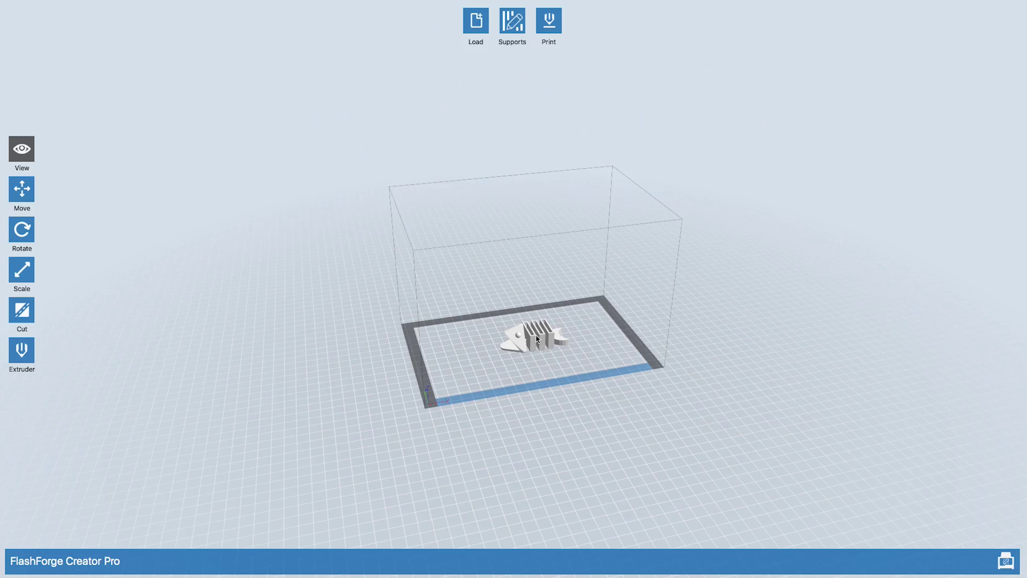
{"action": "scroll", "coordinate": [536, 340], "scroll_direction": "up", "scroll_amount": 10}
{"action": "left_click_drag", "start_coordinate": [536, 340], "coordinate": [533, 305]}
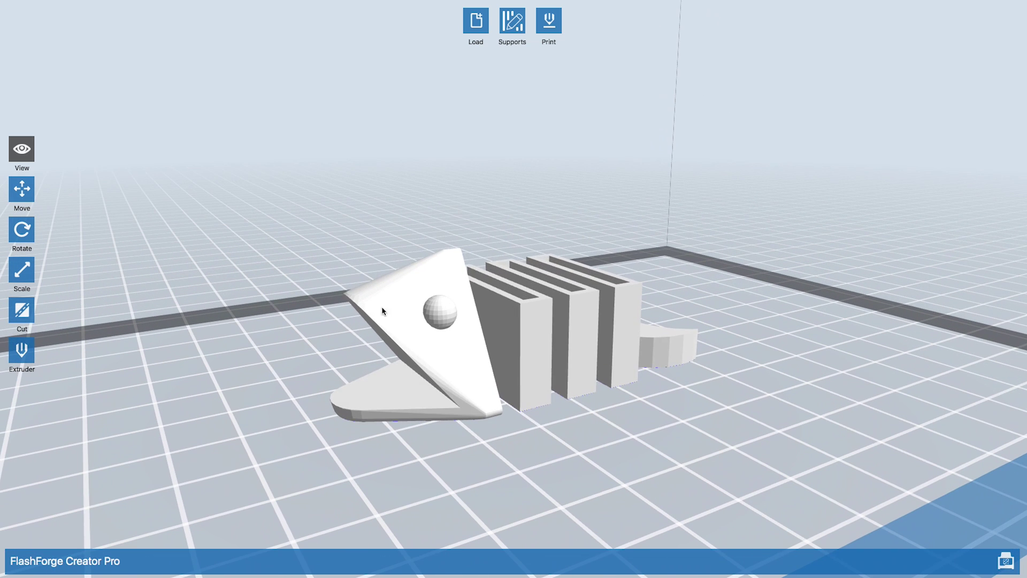
- Inspect the fish from the Top view and several other preset viewpoints
{"action": "left_click", "coordinate": [22, 151]}
{"action": "left_click", "coordinate": [67, 180]}
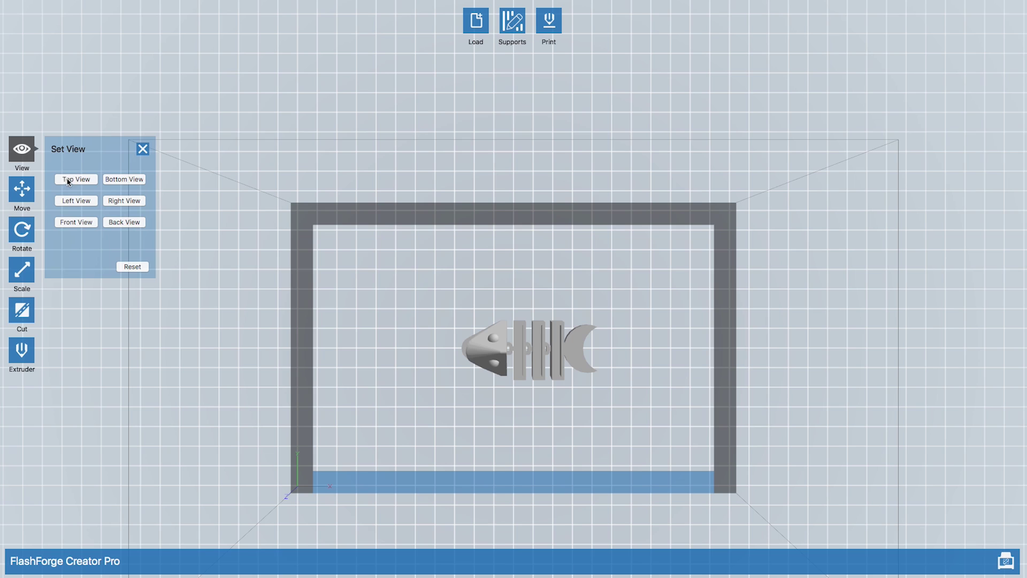
{"action": "left_click", "coordinate": [26, 150]}
{"action": "left_click_drag", "start_coordinate": [473, 369], "coordinate": [426, 343]}
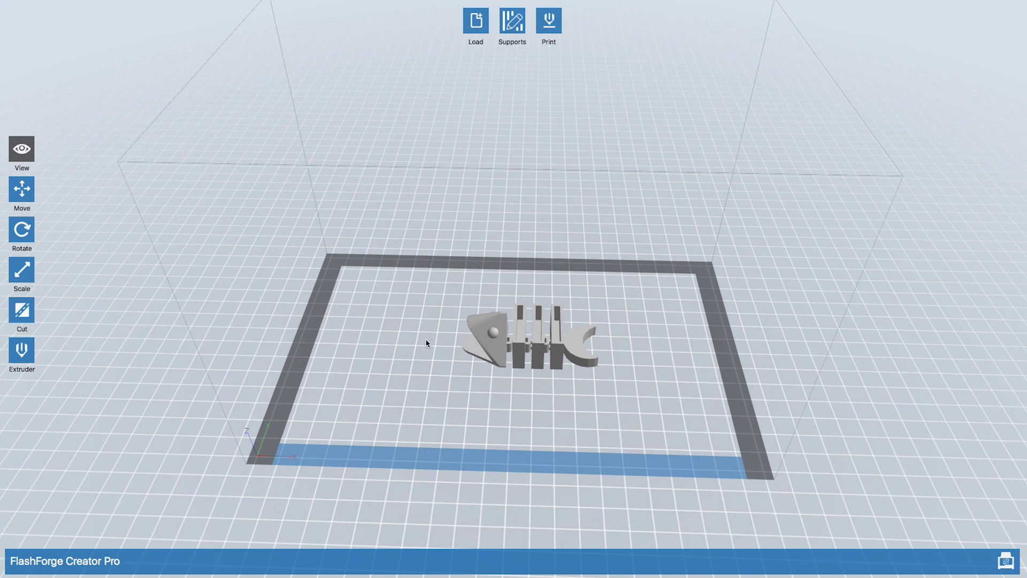
{"action": "left_click", "coordinate": [31, 154]}
{"action": "left_click", "coordinate": [76, 179]}
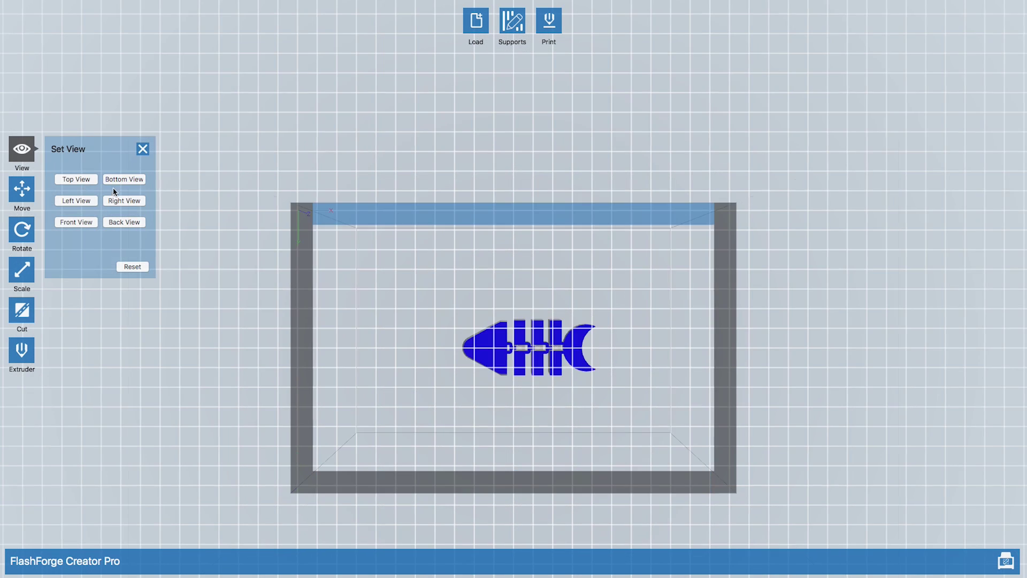
{"action": "left_click", "coordinate": [76, 201]}
{"action": "left_click", "coordinate": [124, 222]}
{"action": "left_click", "coordinate": [22, 150]}
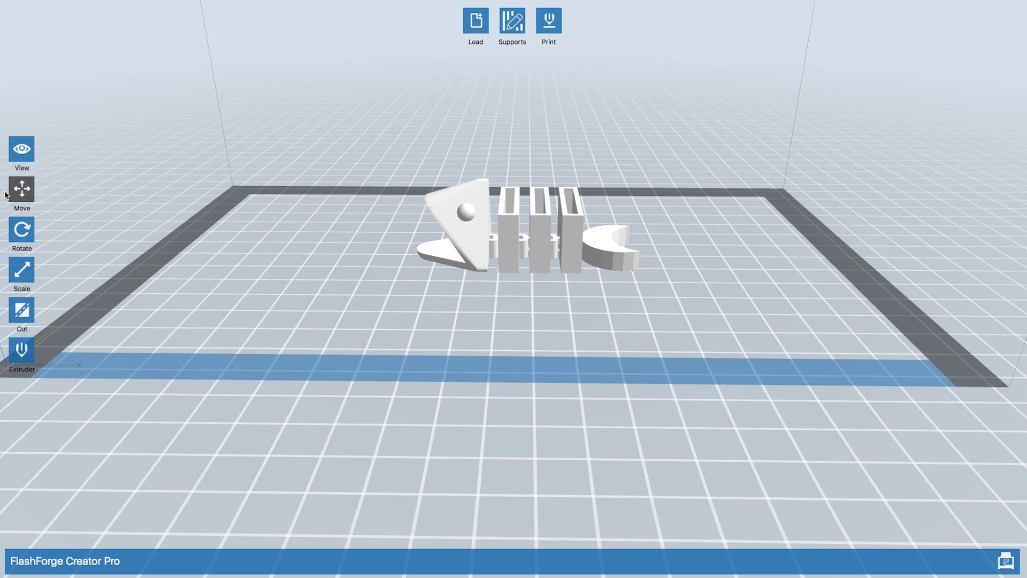
{"action": "left_click", "coordinate": [23, 196]}
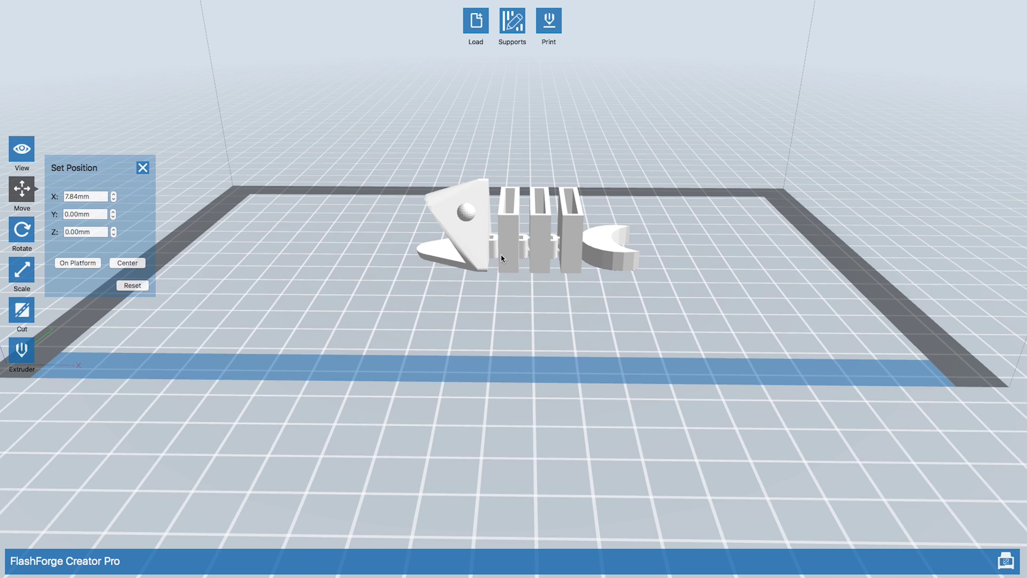
- Drop the fish onto the platform, centre it, and rotate it in +90° Y steps until flat
{"action": "left_click", "coordinate": [99, 265]}
{"action": "left_click", "coordinate": [121, 265]}
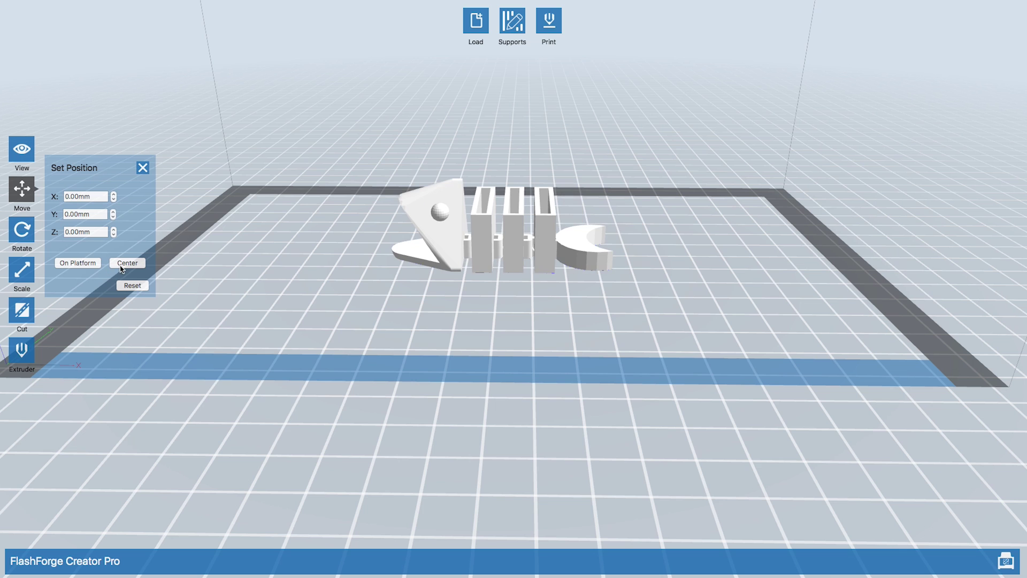
{"action": "left_click", "coordinate": [22, 230]}
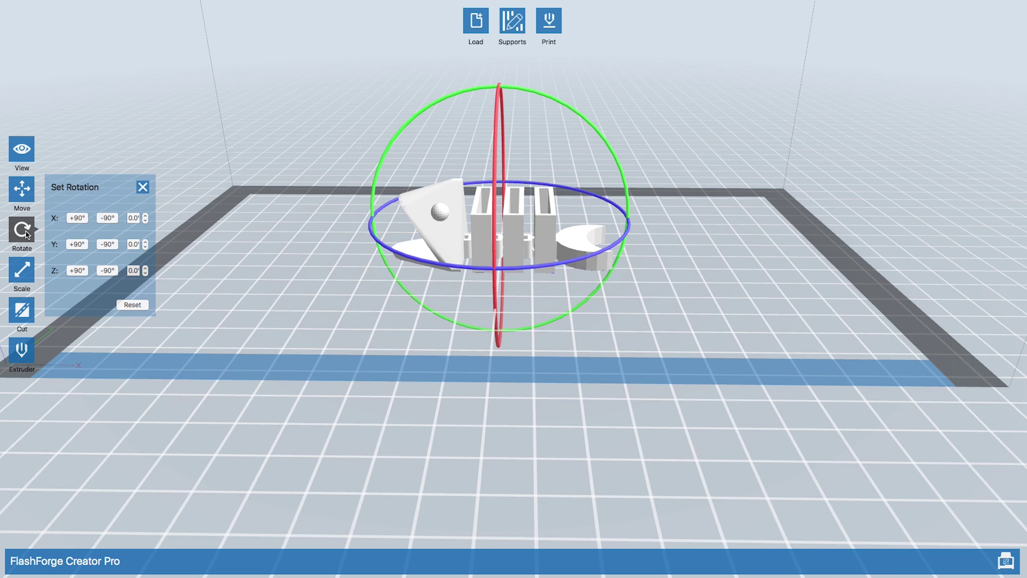
{"action": "mouse_move", "coordinate": [451, 265]}
{"action": "left_mouse_down"}
{"action": "mouse_move", "coordinate": [436, 270]}
{"action": "mouse_move", "coordinate": [465, 273]}
{"action": "mouse_move", "coordinate": [430, 268]}
{"action": "mouse_move", "coordinate": [459, 261]}
{"action": "mouse_move", "coordinate": [448, 263]}
{"action": "left_mouse_up"}
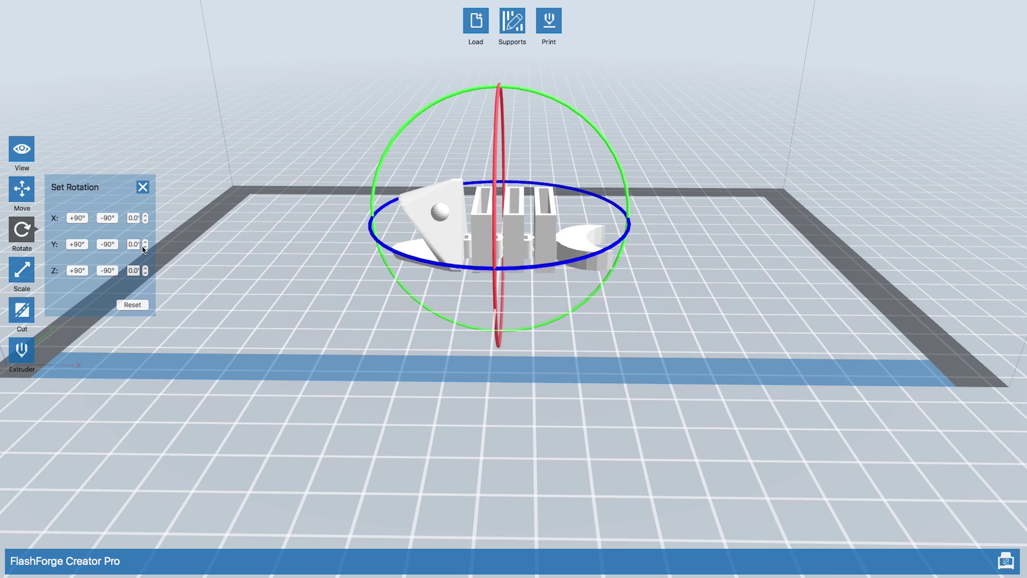
{"action": "left_click", "coordinate": [80, 243]}
{"action": "left_click", "coordinate": [81, 244]}
{"action": "left_click", "coordinate": [80, 244]}
{"action": "left_click", "coordinate": [80, 244]}
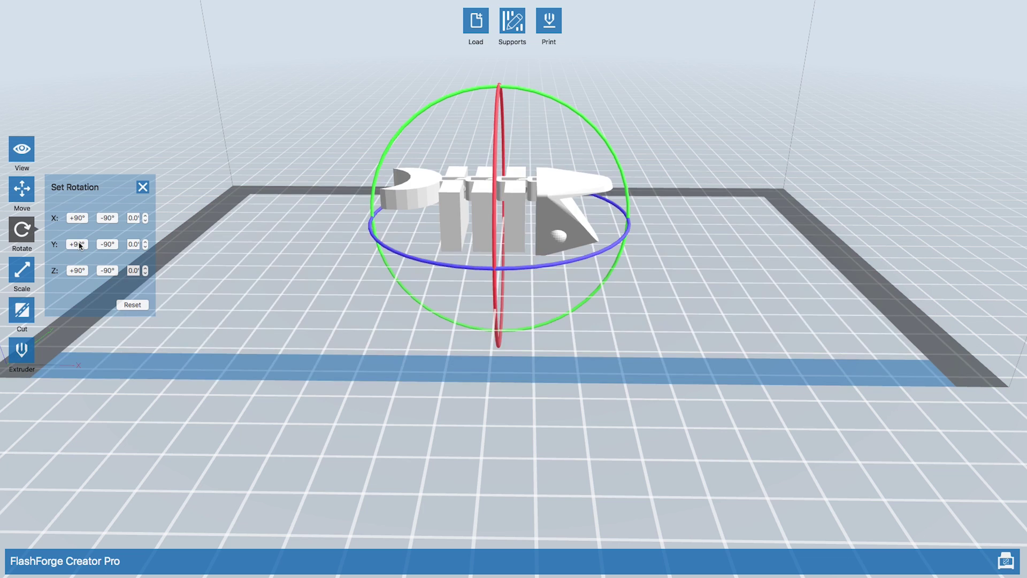
{"action": "left_click", "coordinate": [79, 245]}
{"action": "left_click", "coordinate": [80, 245]}
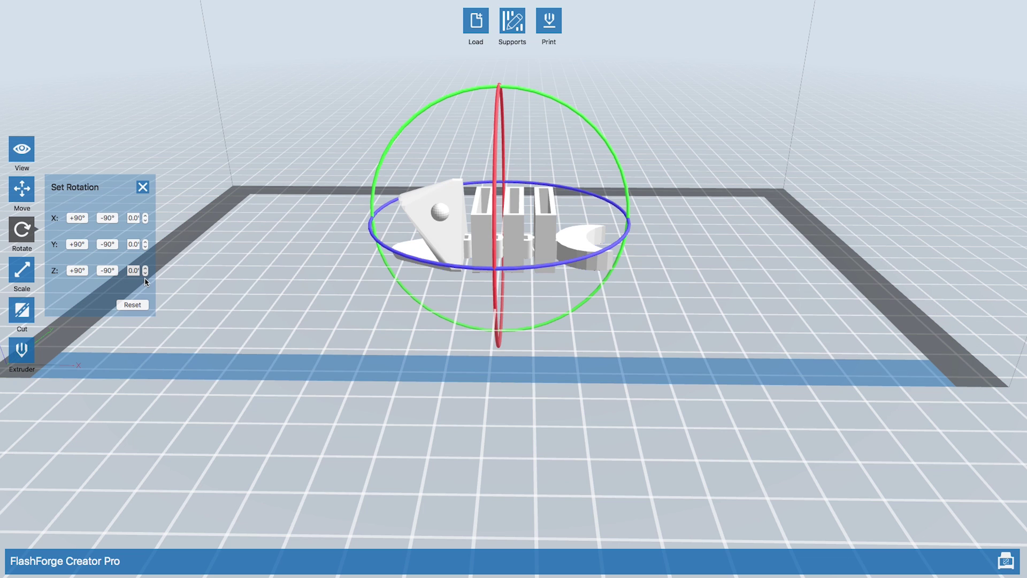
- Enlarge the fish to about double size, then reset it to its original scale
{"action": "left_click", "coordinate": [20, 274]}
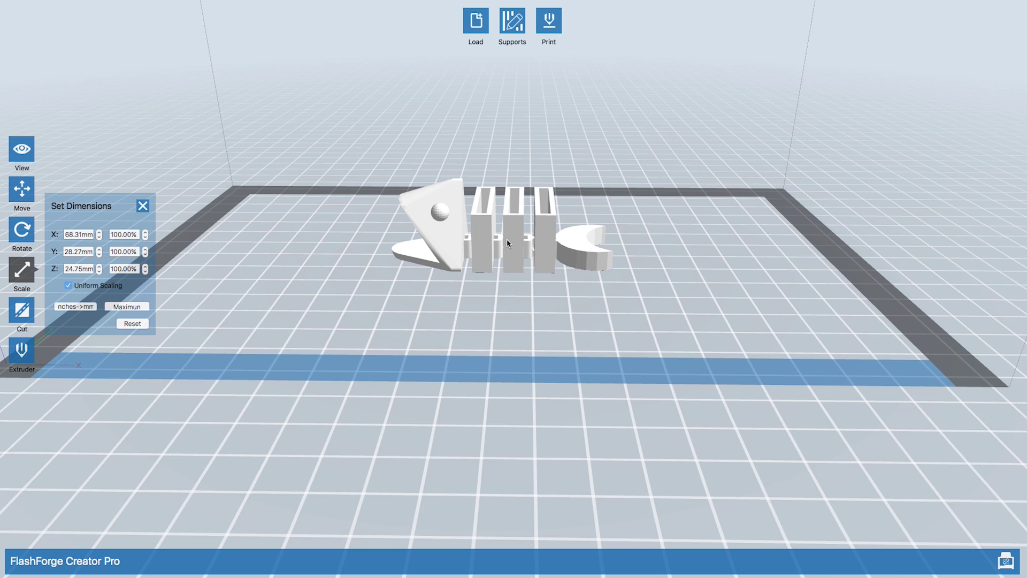
{"action": "left_click_drag", "start_coordinate": [508, 243], "coordinate": [610, 190]}
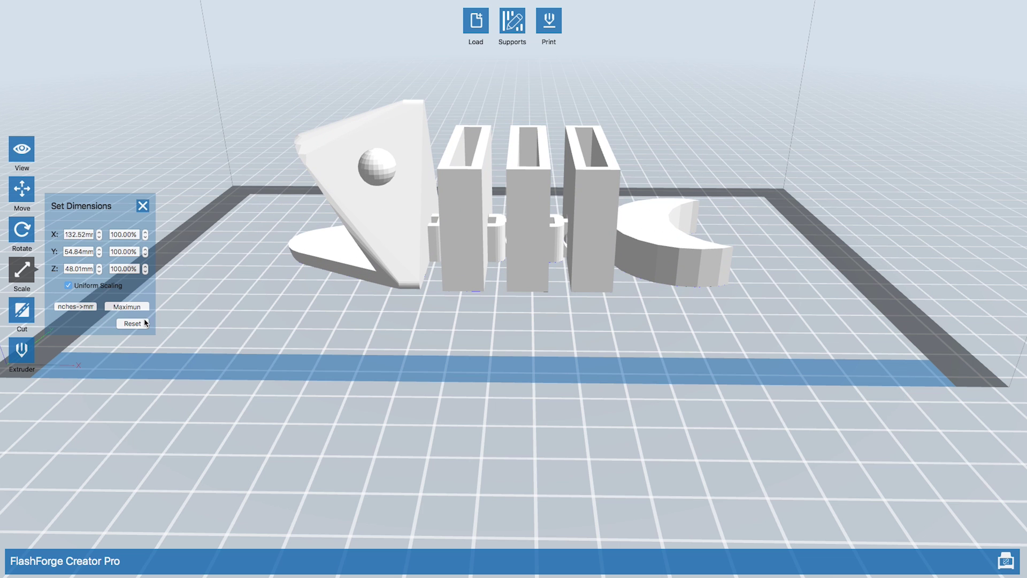
{"action": "left_click", "coordinate": [132, 323]}
- Assign the fish to the left extruder, then switch it to the right extruder
{"action": "left_click", "coordinate": [24, 313]}
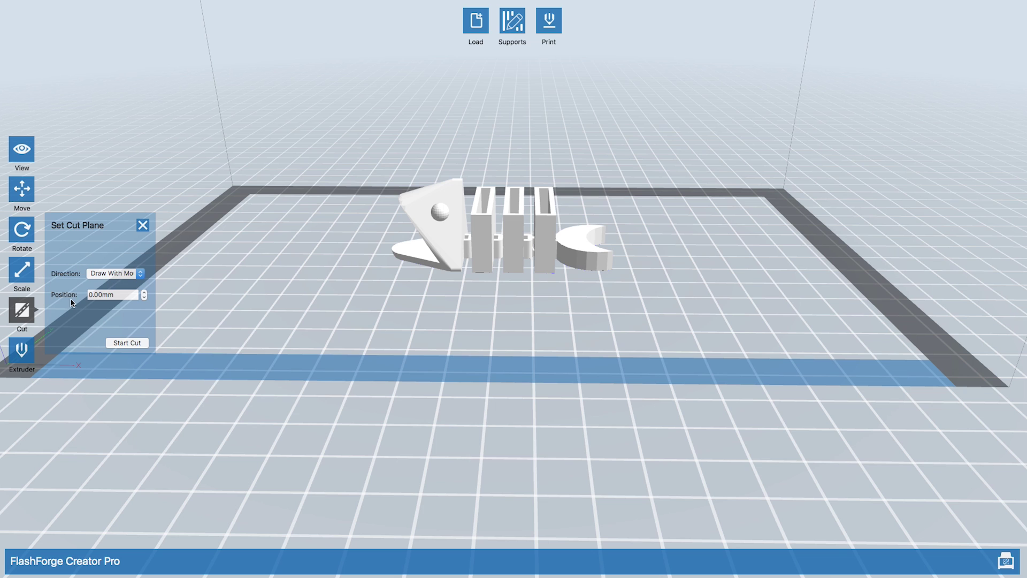
{"action": "left_click", "coordinate": [22, 350]}
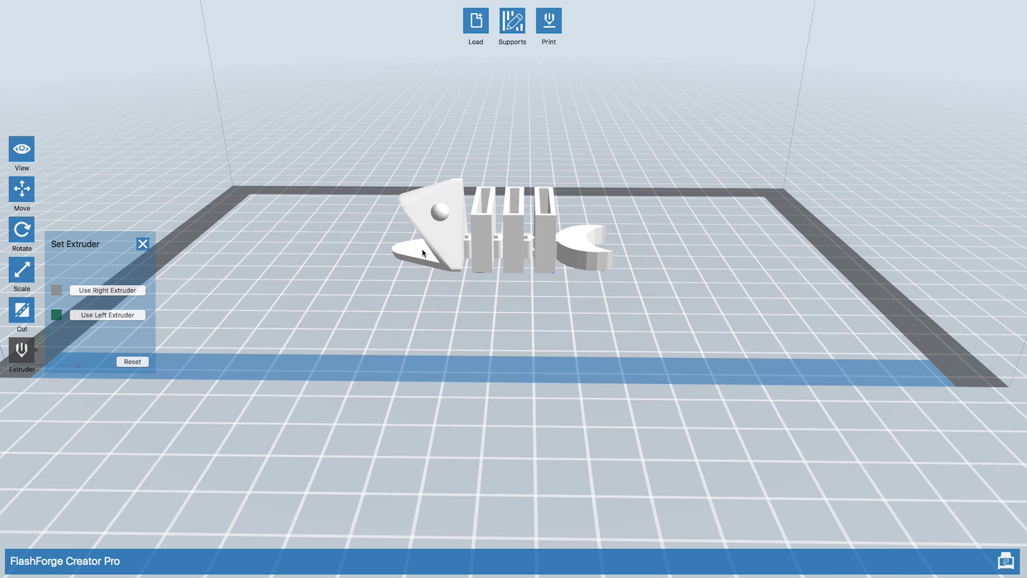
{"action": "left_click", "coordinate": [110, 318]}
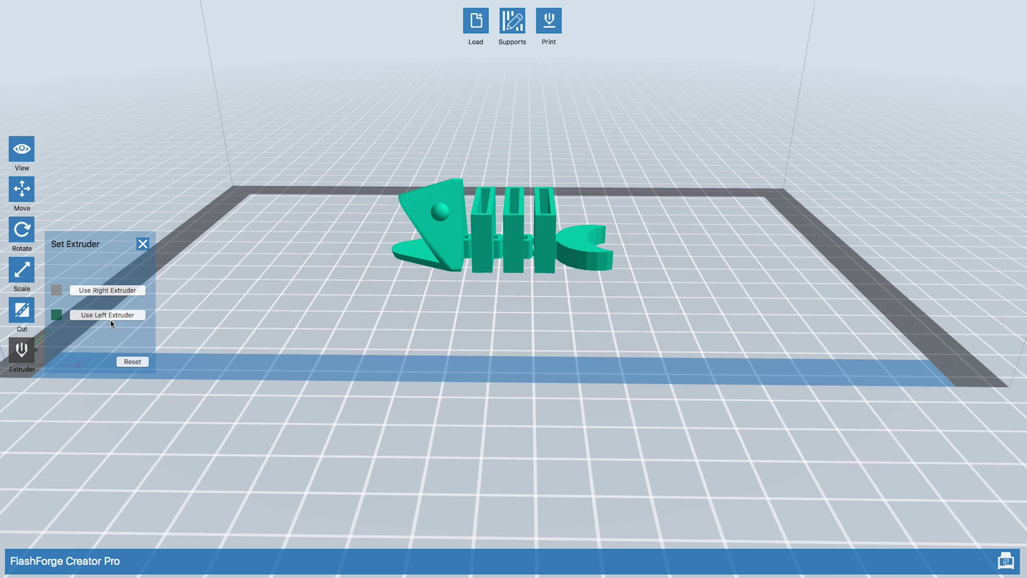
{"action": "left_click", "coordinate": [136, 290]}
{"action": "mouse_move", "coordinate": [492, 2]}
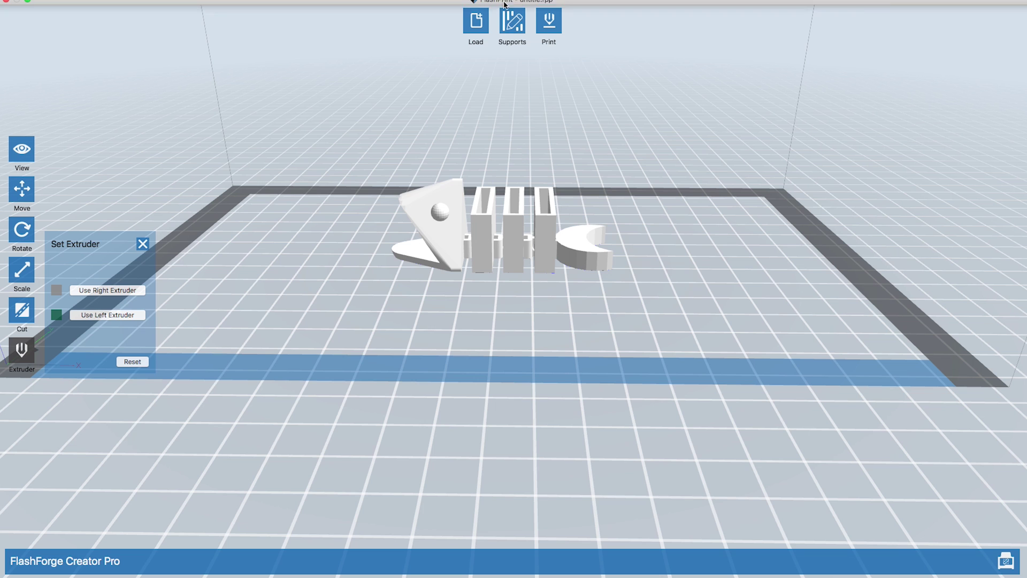
{"action": "left_click", "coordinate": [481, 36]}
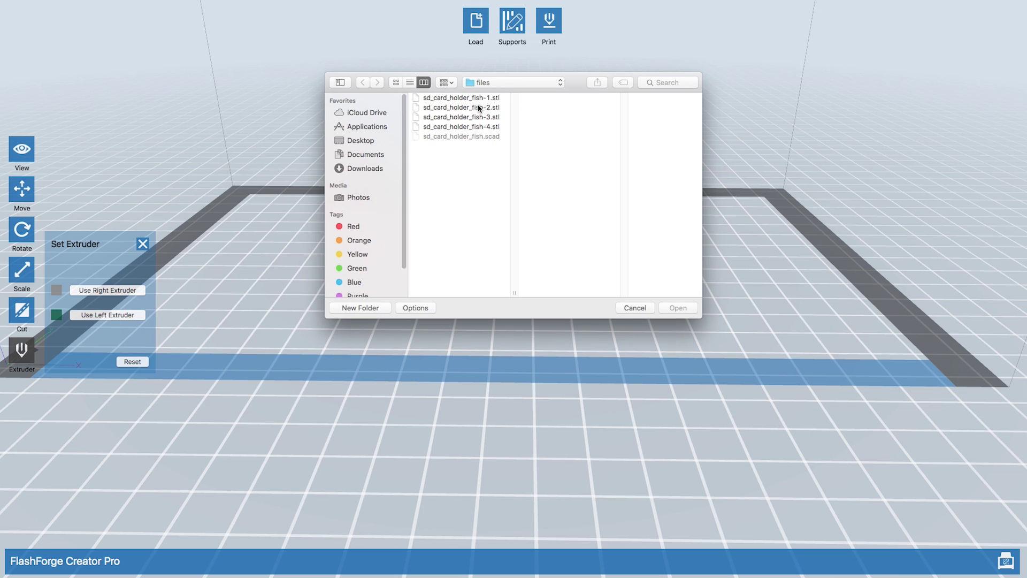
- Load sd_card_holder_fish-2.stl and move it away from the first fish
{"action": "double_click", "coordinate": [479, 109]}
{"action": "scroll", "coordinate": [606, 267], "scroll_direction": "up", "scroll_amount": 1}
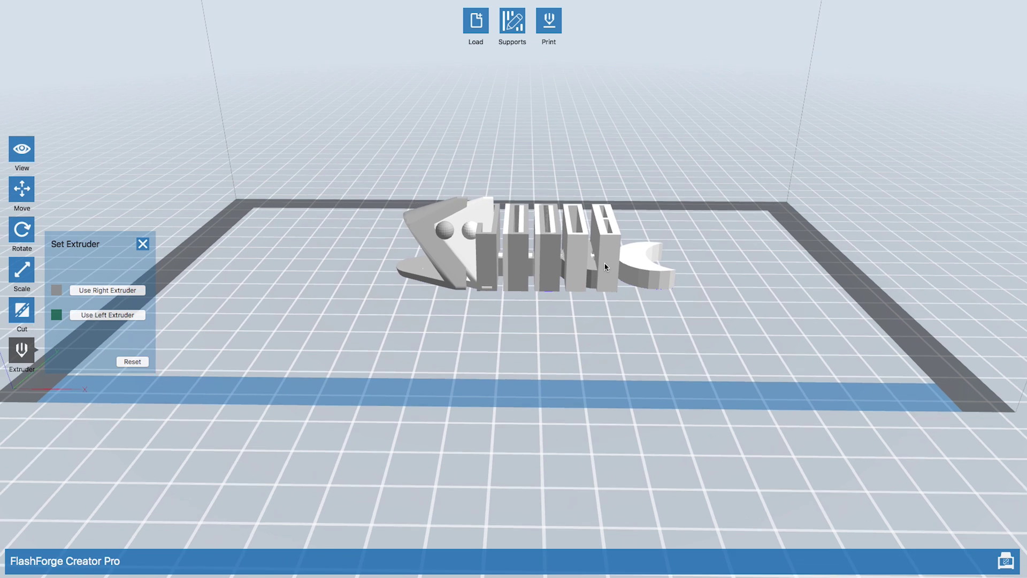
{"action": "left_click_drag", "start_coordinate": [606, 267], "coordinate": [600, 262]}
{"action": "left_click", "coordinate": [22, 189]}
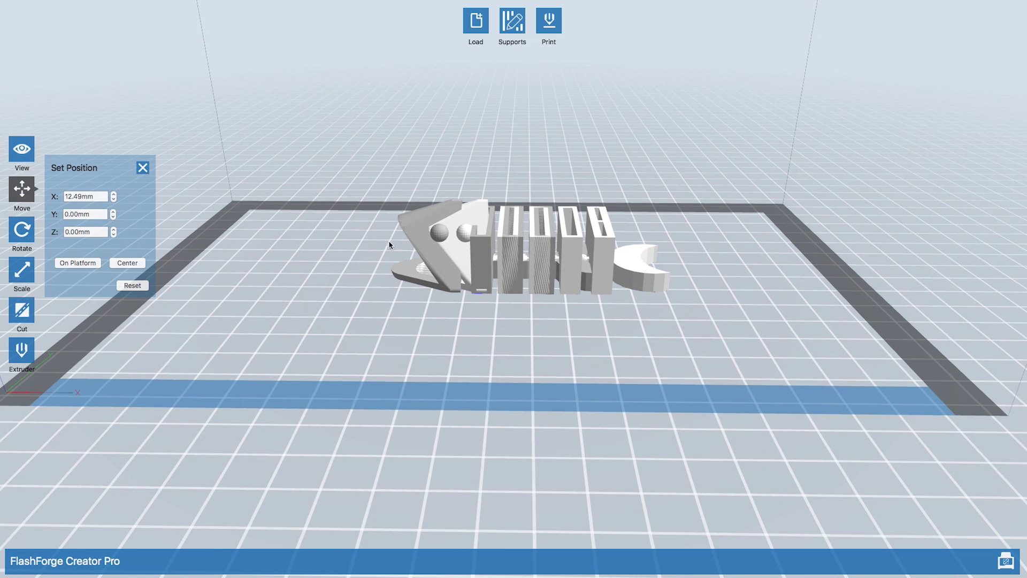
{"action": "left_click_drag", "start_coordinate": [594, 259], "coordinate": [494, 274]}
- Assign the new fish to the left extruder and orbit to view both fish
{"action": "left_click", "coordinate": [21, 350]}
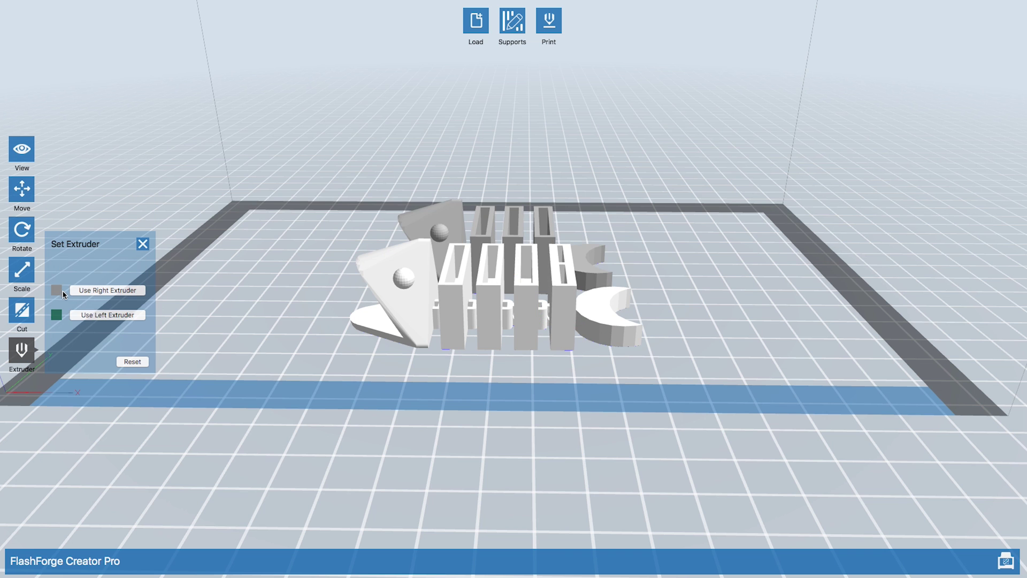
{"action": "left_click", "coordinate": [87, 315]}
{"action": "left_click_drag", "start_coordinate": [254, 269], "coordinate": [293, 258]}
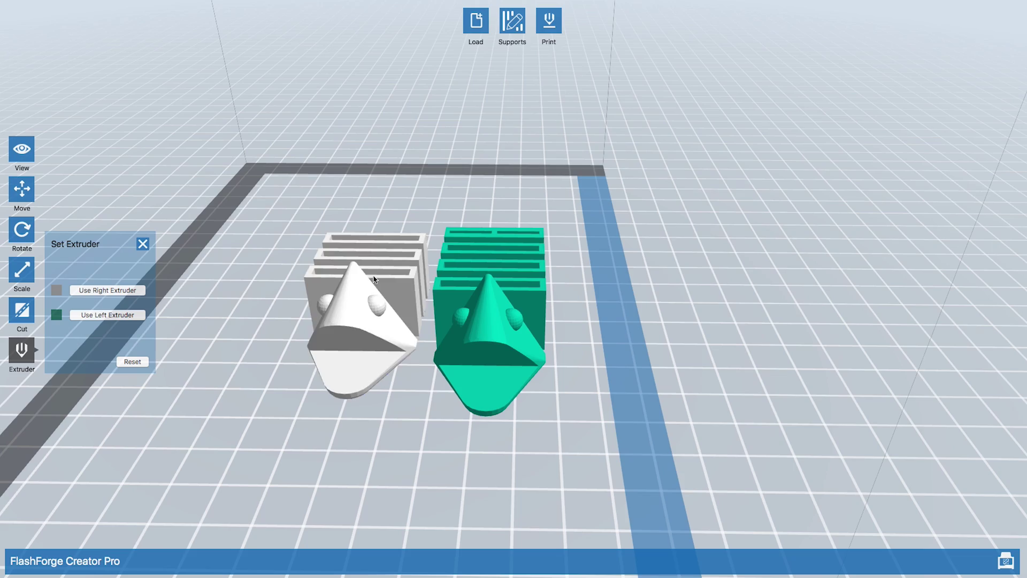
{"action": "left_click_drag", "start_coordinate": [497, 303], "coordinate": [532, 334]}
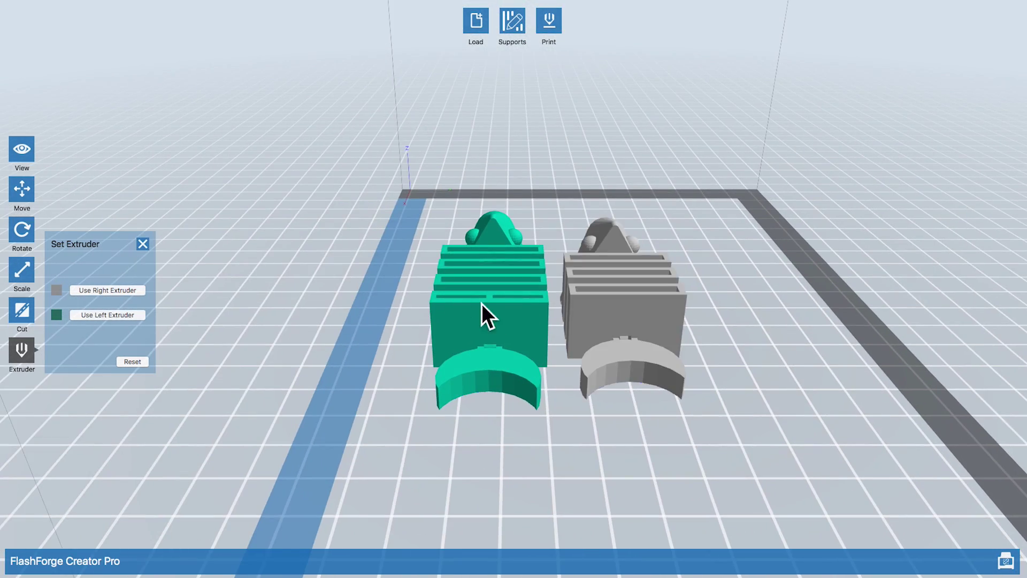
{"action": "left_click_drag", "start_coordinate": [481, 305], "coordinate": [450, 306]}
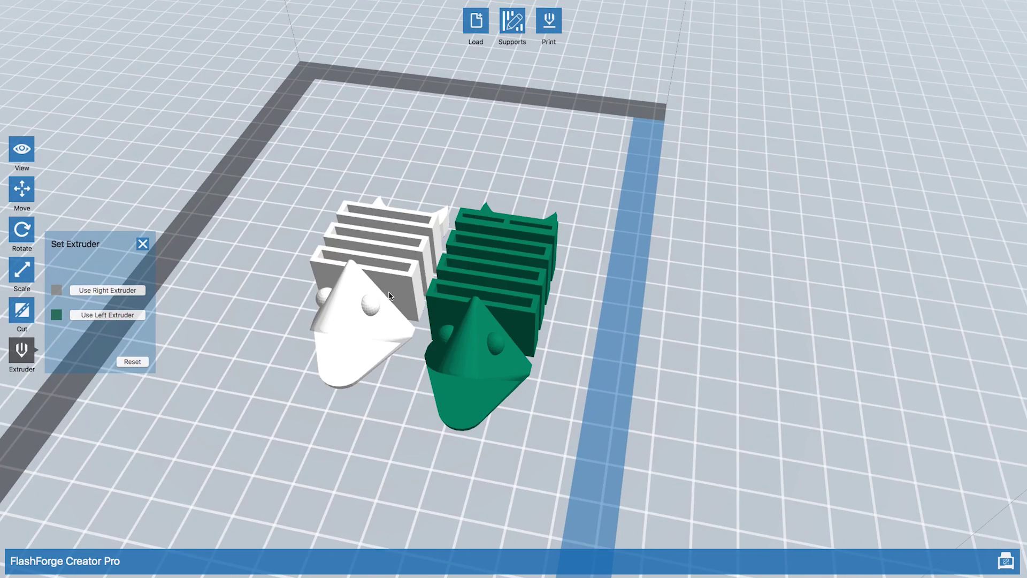
- Delete the white fish, assign the remaining one to the right extruder, and nudge it right
{"action": "key", "text": "Delete"}
{"action": "left_click_drag", "start_coordinate": [390, 294], "coordinate": [267, 262]}
{"action": "left_click", "coordinate": [122, 290]}
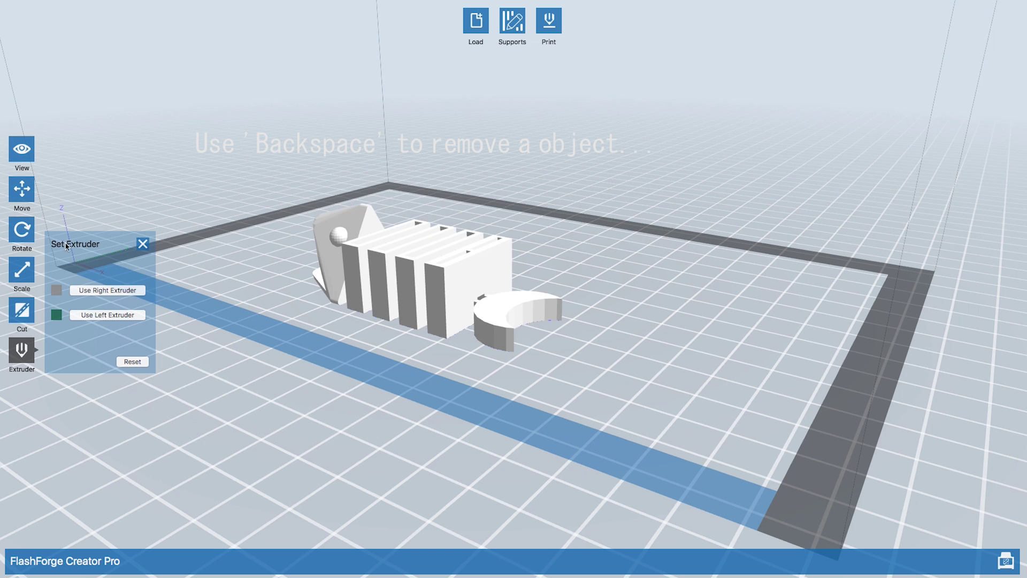
{"action": "left_click", "coordinate": [29, 196]}
{"action": "left_click_drag", "start_coordinate": [372, 278], "coordinate": [433, 248]}
{"action": "left_click", "coordinate": [383, 319]}
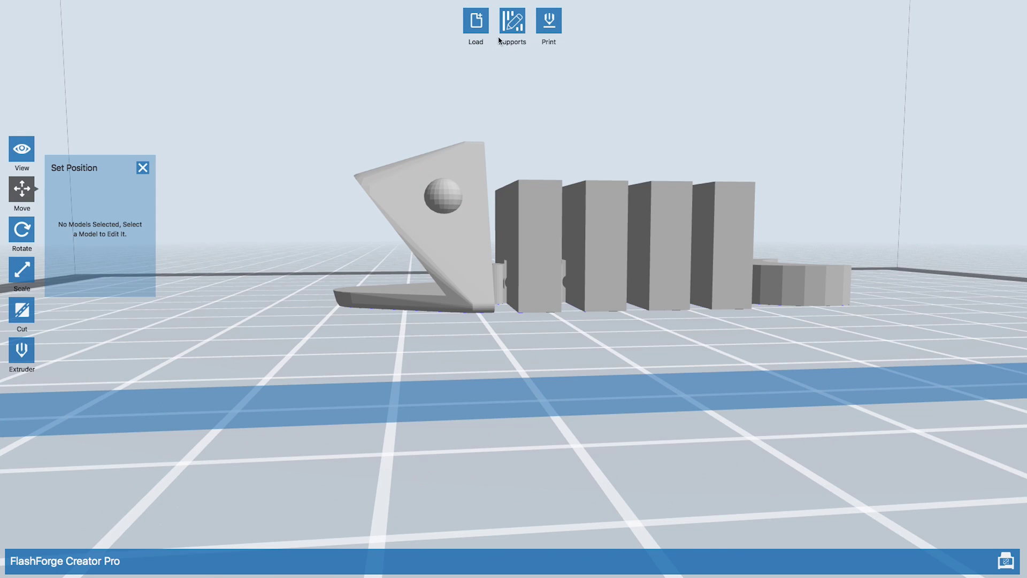
- Generate automatic supports under the fish with Auto Supports, confirming each completion message
{"action": "left_click", "coordinate": [510, 37]}
{"action": "left_click", "coordinate": [484, 42]}
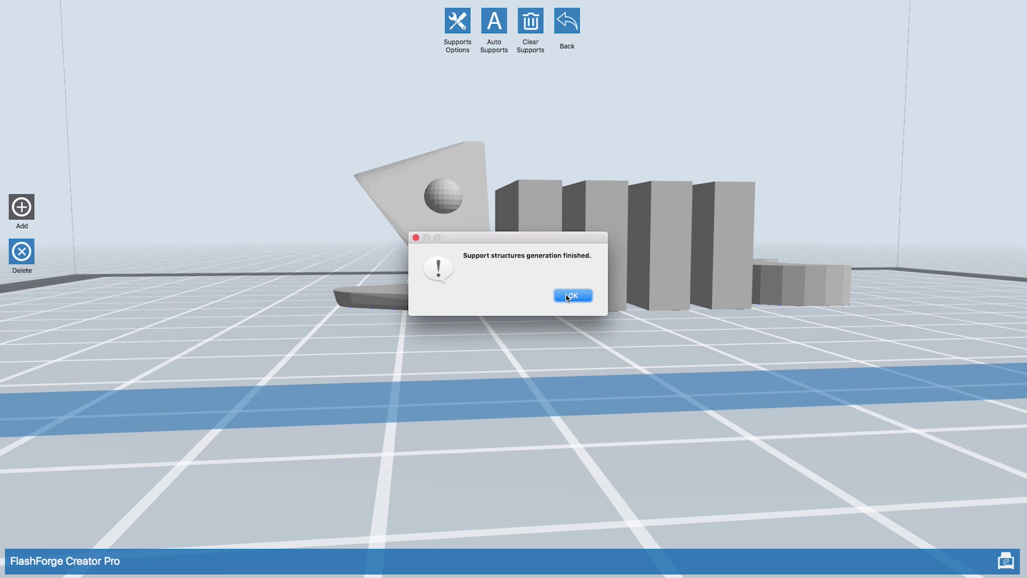
{"action": "left_click", "coordinate": [568, 296]}
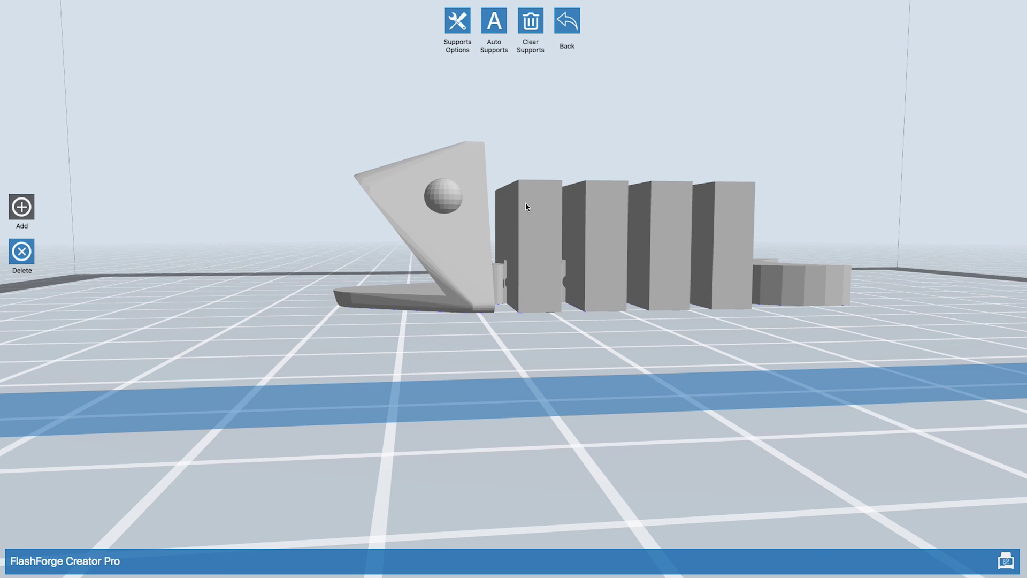
{"action": "left_click", "coordinate": [495, 37]}
{"action": "left_click", "coordinate": [568, 297]}
{"action": "left_click", "coordinate": [557, 29]}
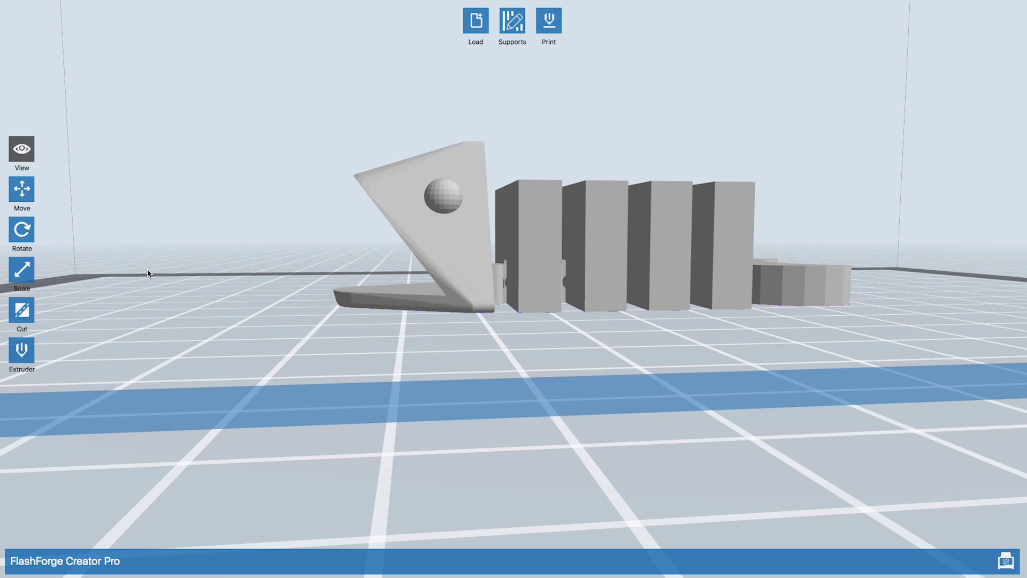
{"action": "left_click", "coordinate": [550, 28]}
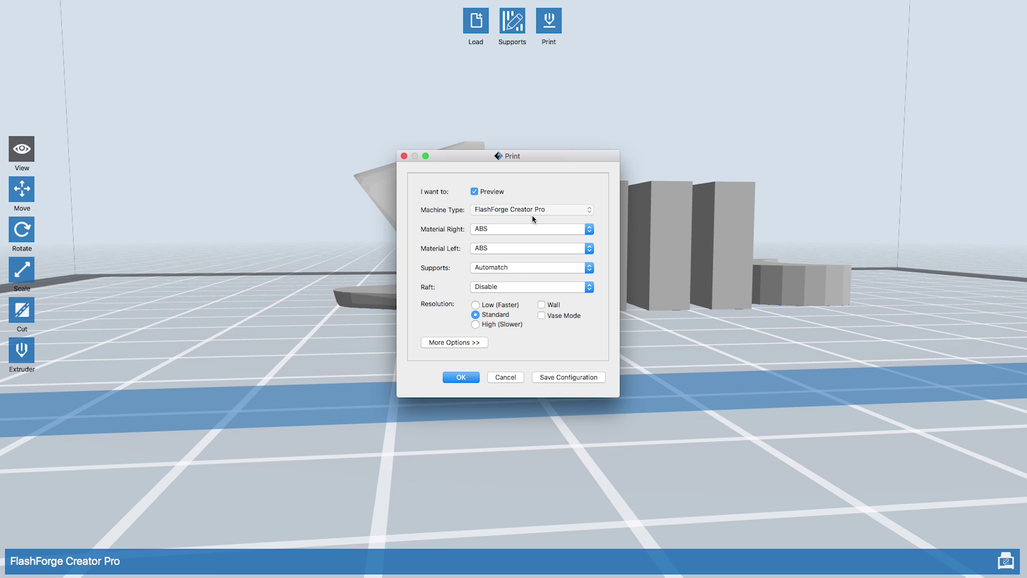
- Set PLA for both right and left extruders, disable supports, and keep the raft off
{"action": "left_click", "coordinate": [484, 230]}
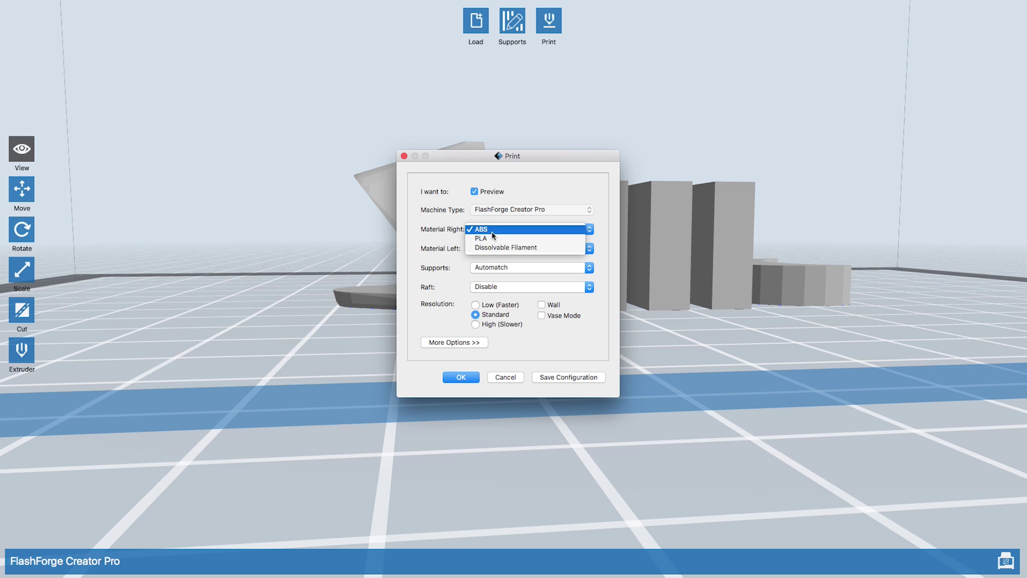
{"action": "left_click", "coordinate": [492, 243]}
{"action": "left_click", "coordinate": [490, 249]}
{"action": "left_click", "coordinate": [490, 249]}
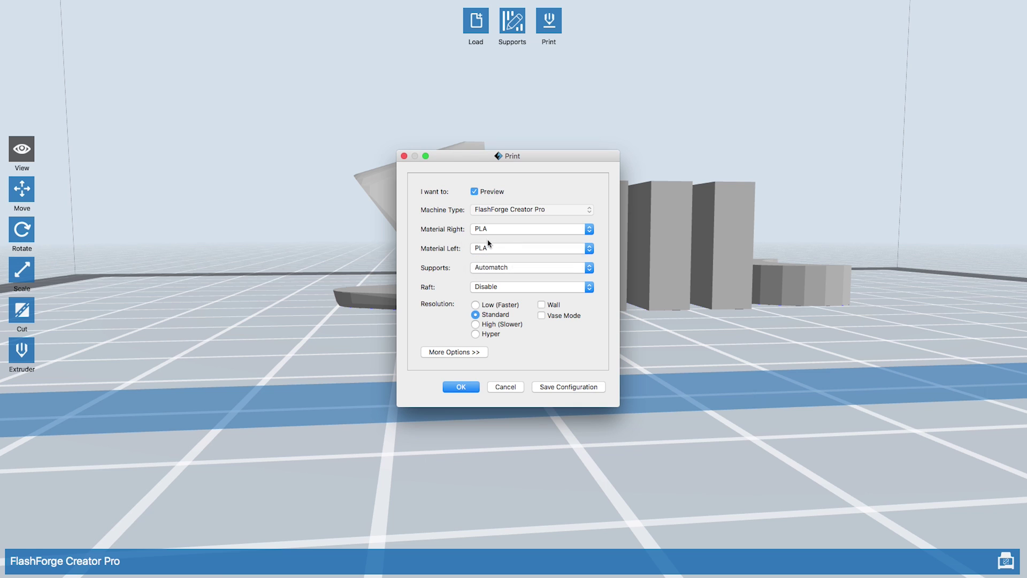
{"action": "left_click", "coordinate": [489, 232]}
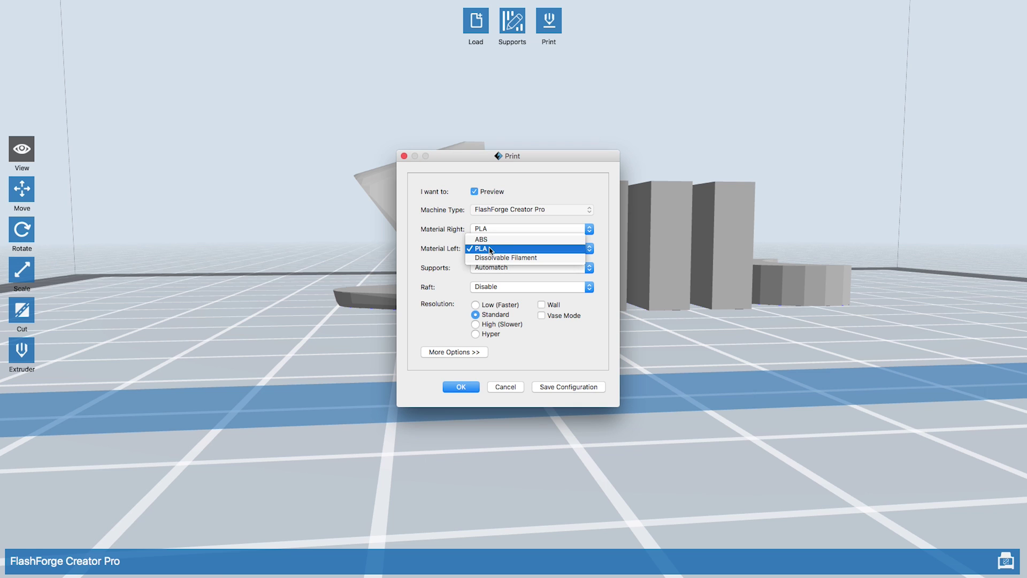
{"action": "left_click", "coordinate": [491, 249]}
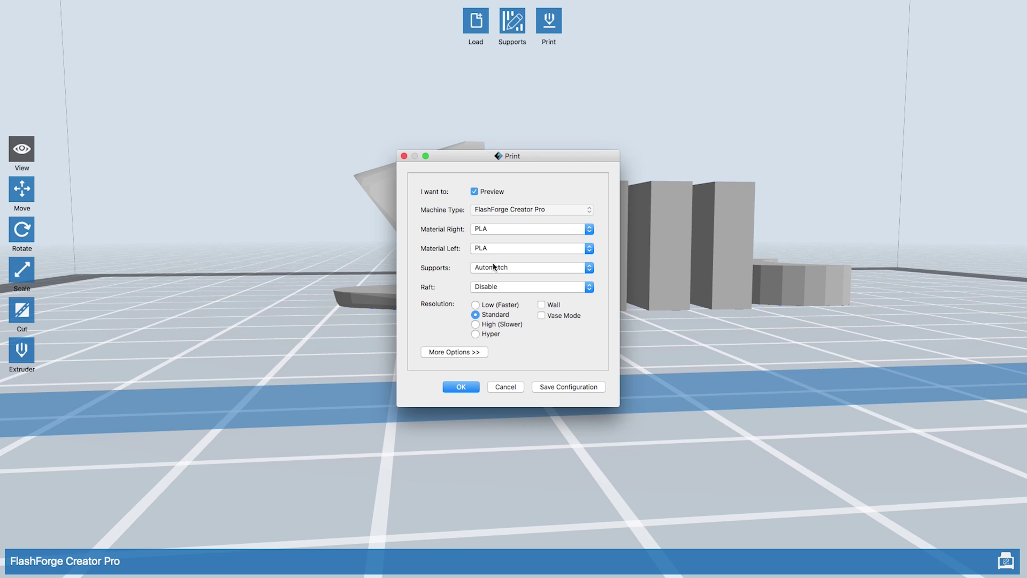
{"action": "left_click", "coordinate": [496, 269]}
{"action": "left_click", "coordinate": [500, 277]}
{"action": "left_click", "coordinate": [517, 289]}
{"action": "left_click", "coordinate": [521, 287]}
- Set the right extruder to 220℃ and the platform to 65℃, then confirm
{"action": "left_click", "coordinate": [457, 356]}
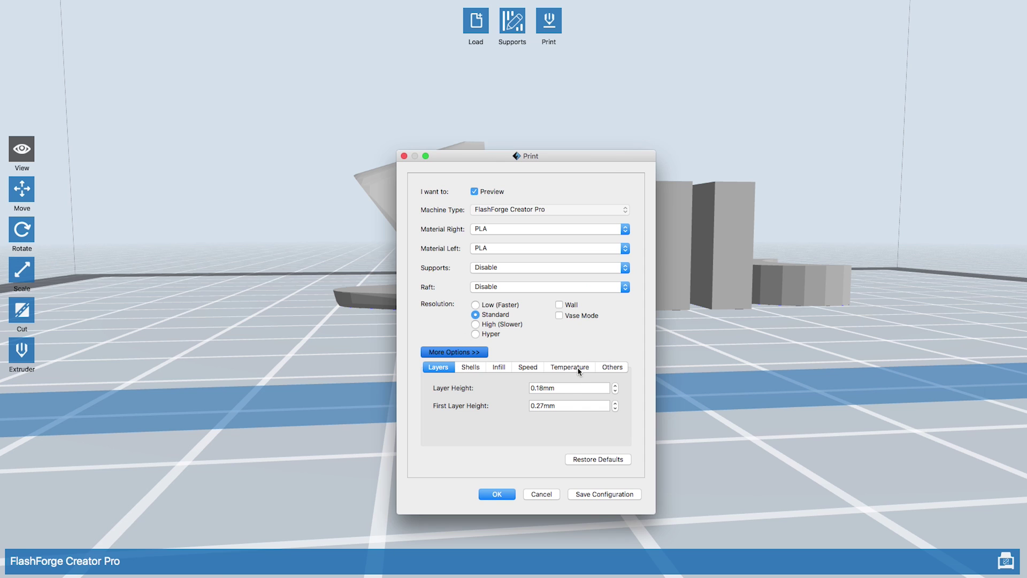
{"action": "left_click", "coordinate": [560, 367]}
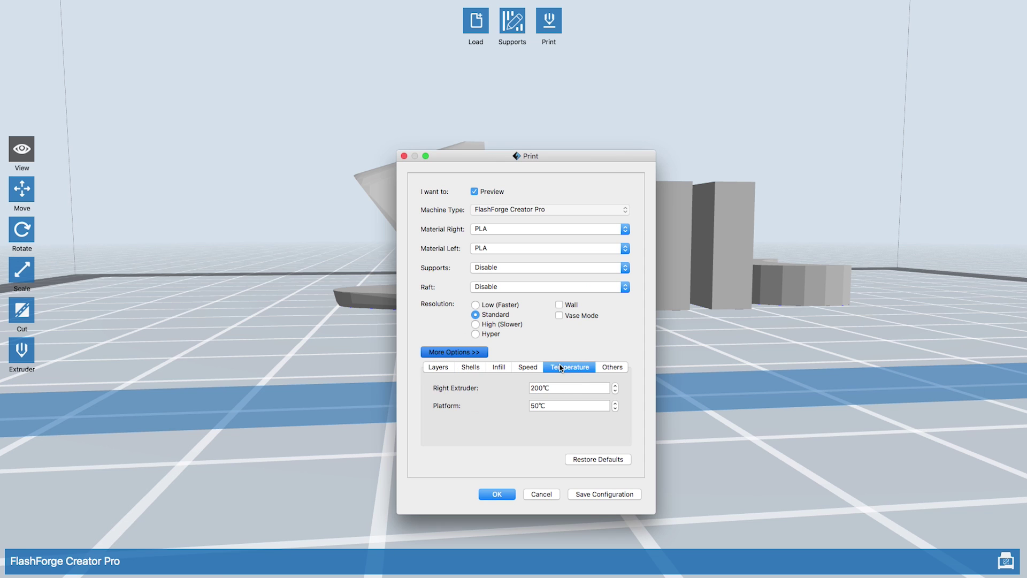
{"action": "left_click", "coordinate": [539, 386]}
{"action": "left_click", "coordinate": [563, 407]}
{"action": "left_click", "coordinate": [495, 495]}
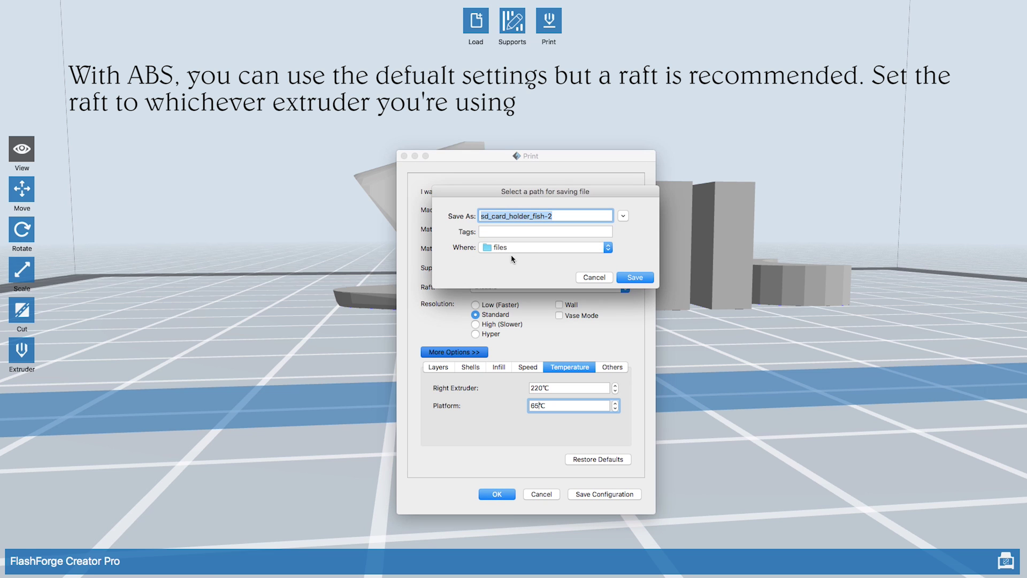
- Save the sliced fish to the NO NAME card and scrub down through its 138 layers
{"action": "left_click", "coordinate": [510, 249]}
{"action": "left_click", "coordinate": [547, 276]}
{"action": "left_click", "coordinate": [638, 278]}
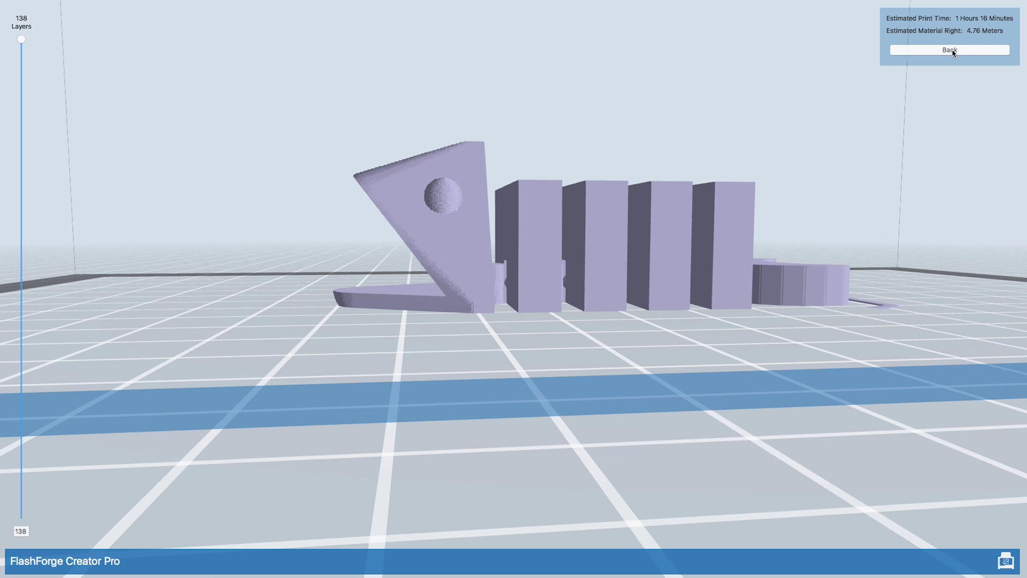
{"action": "left_click_drag", "start_coordinate": [21, 39], "coordinate": [1, 298]}
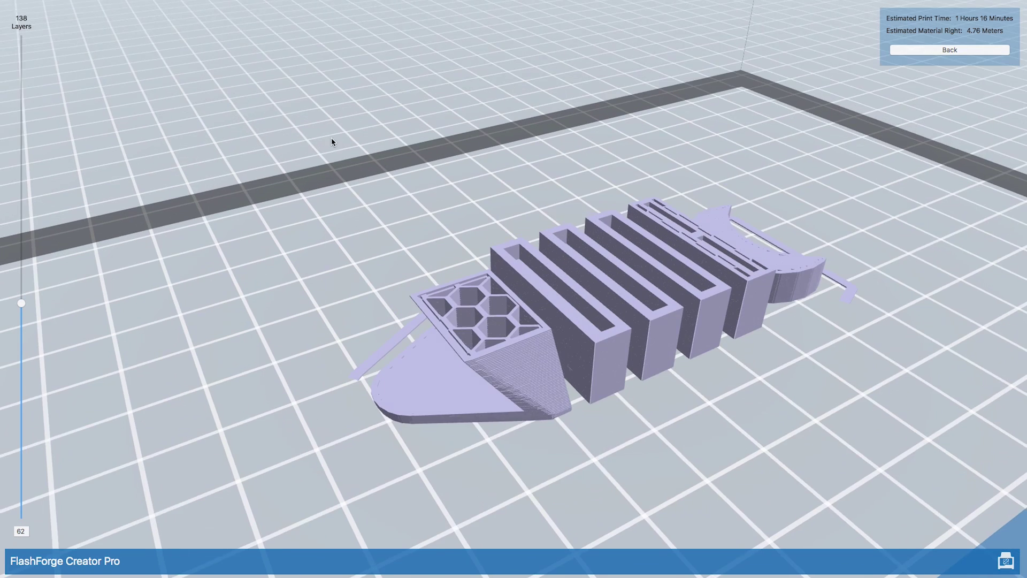